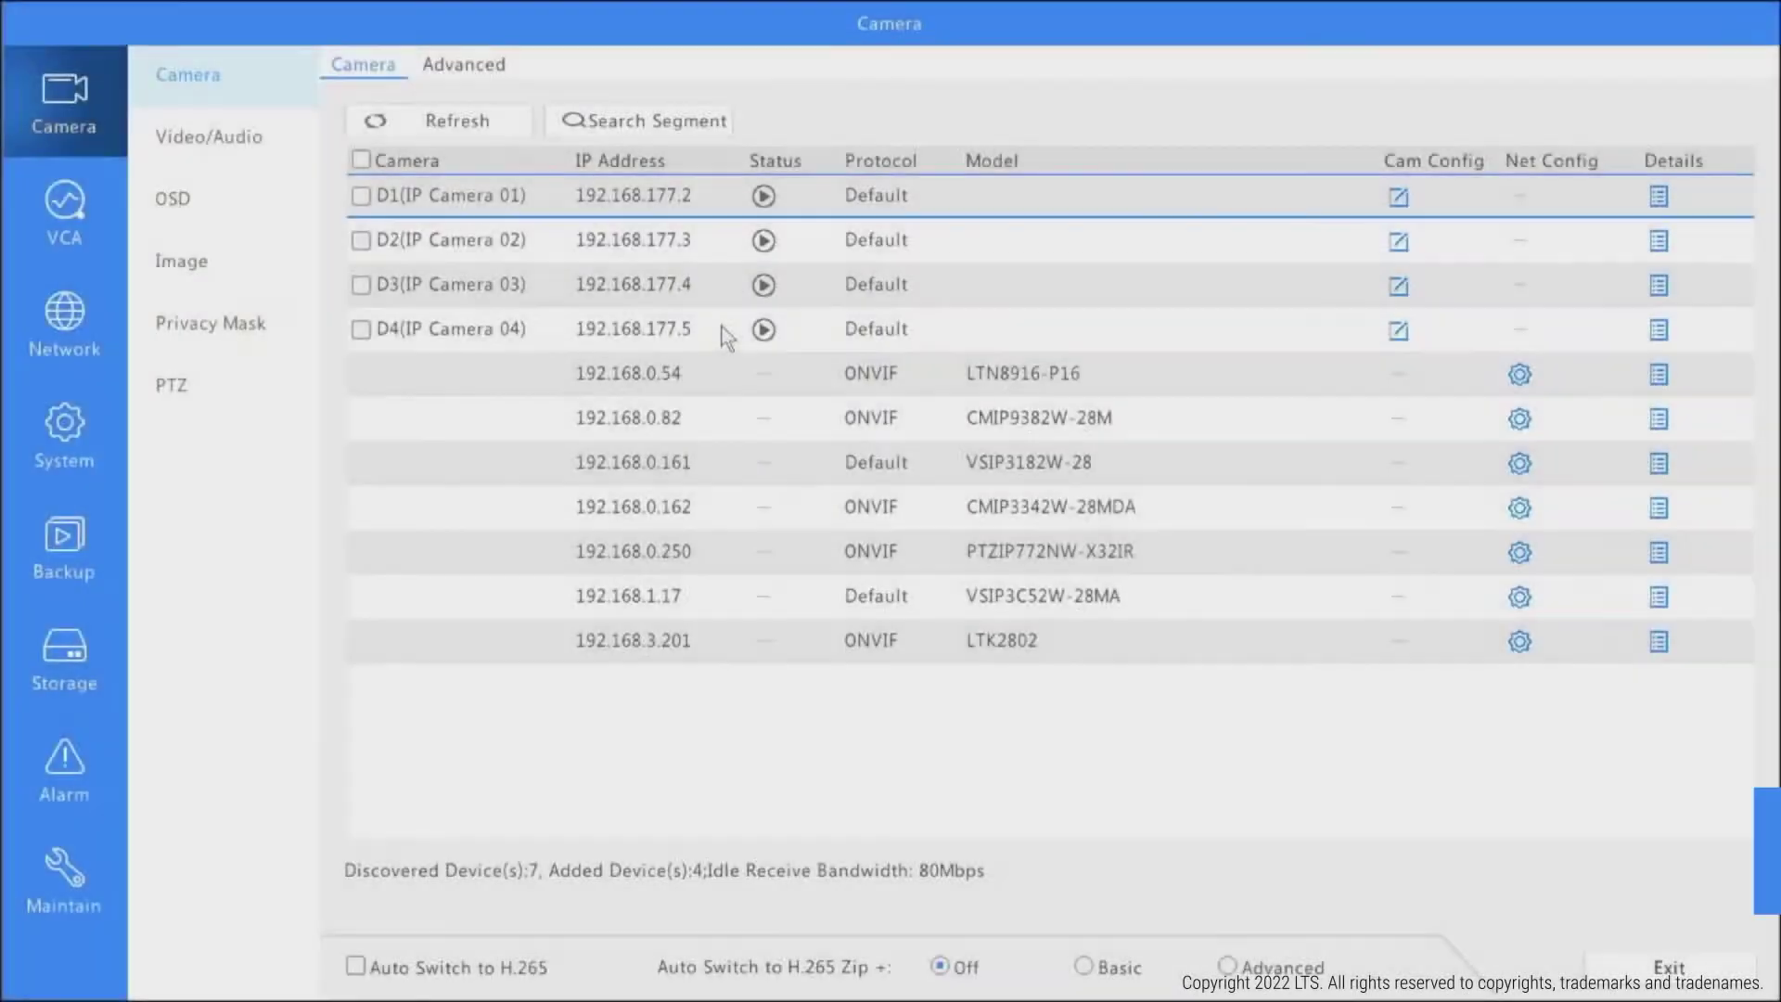
Step: Upgrade the NVR by cloud to NVR-B3601.28.45.C23426.211206 and confirm the restart
{"action": "left_click", "coordinate": [100, 886]}
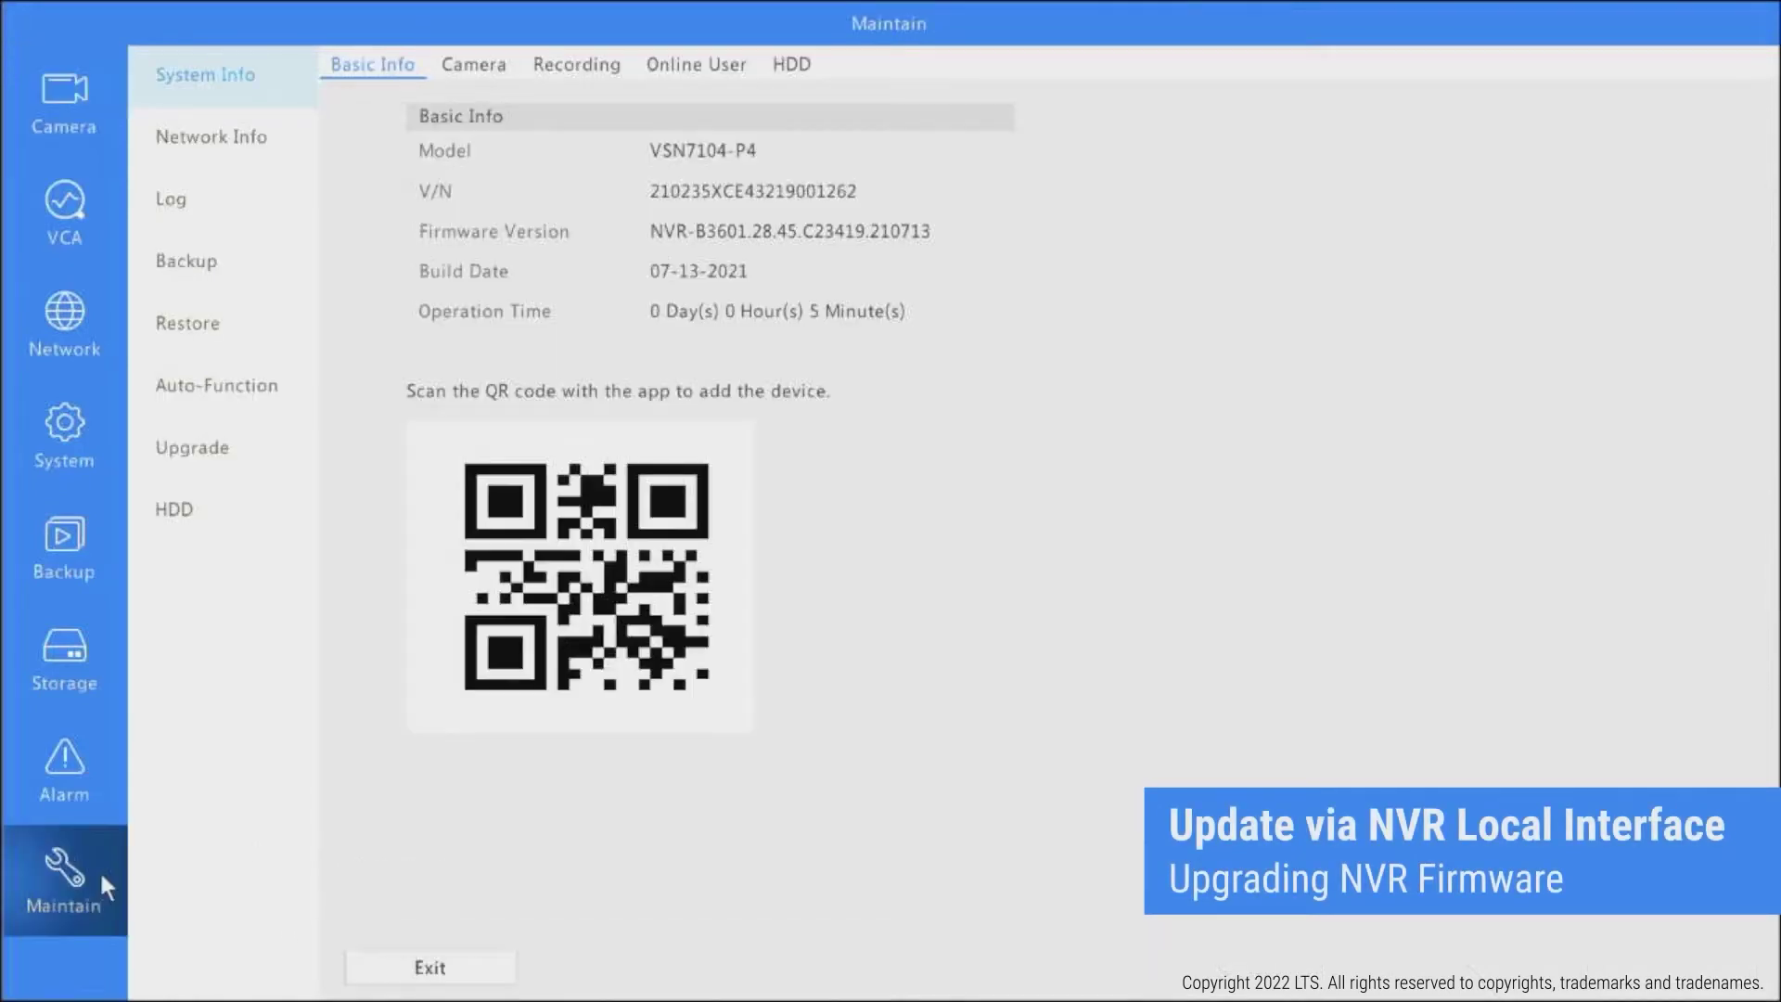
{"action": "left_click", "coordinate": [204, 464]}
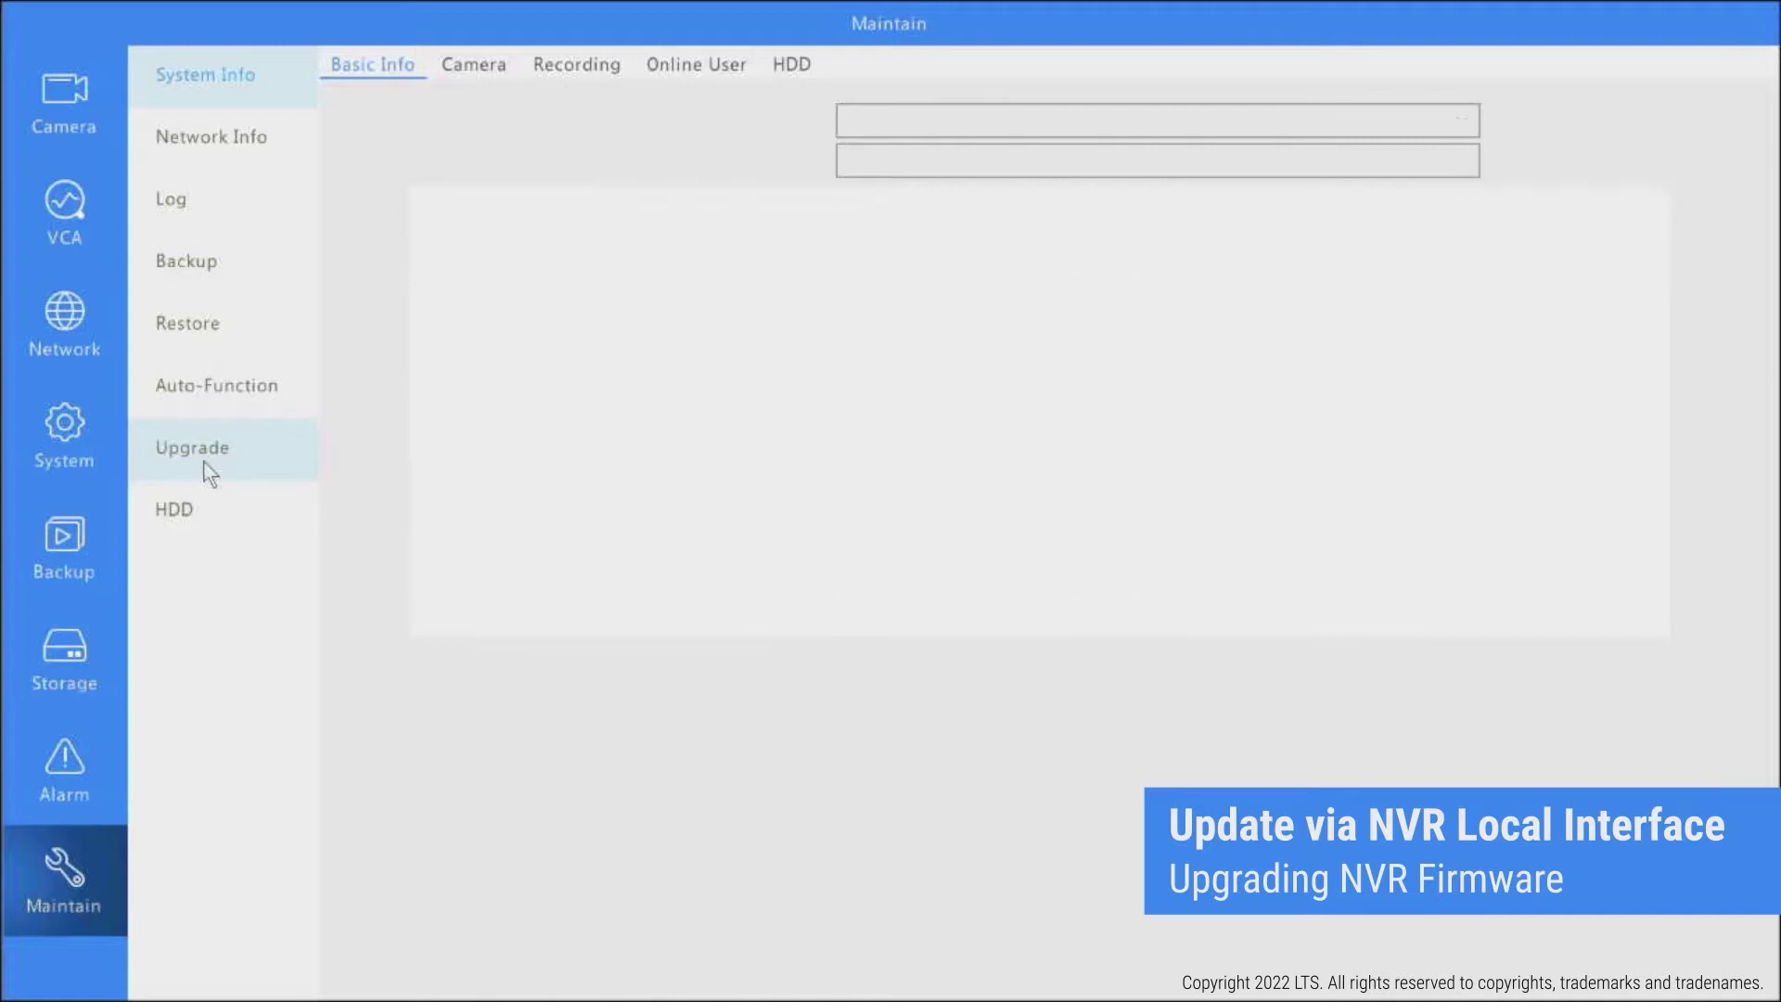
{"action": "left_click", "coordinate": [536, 61]}
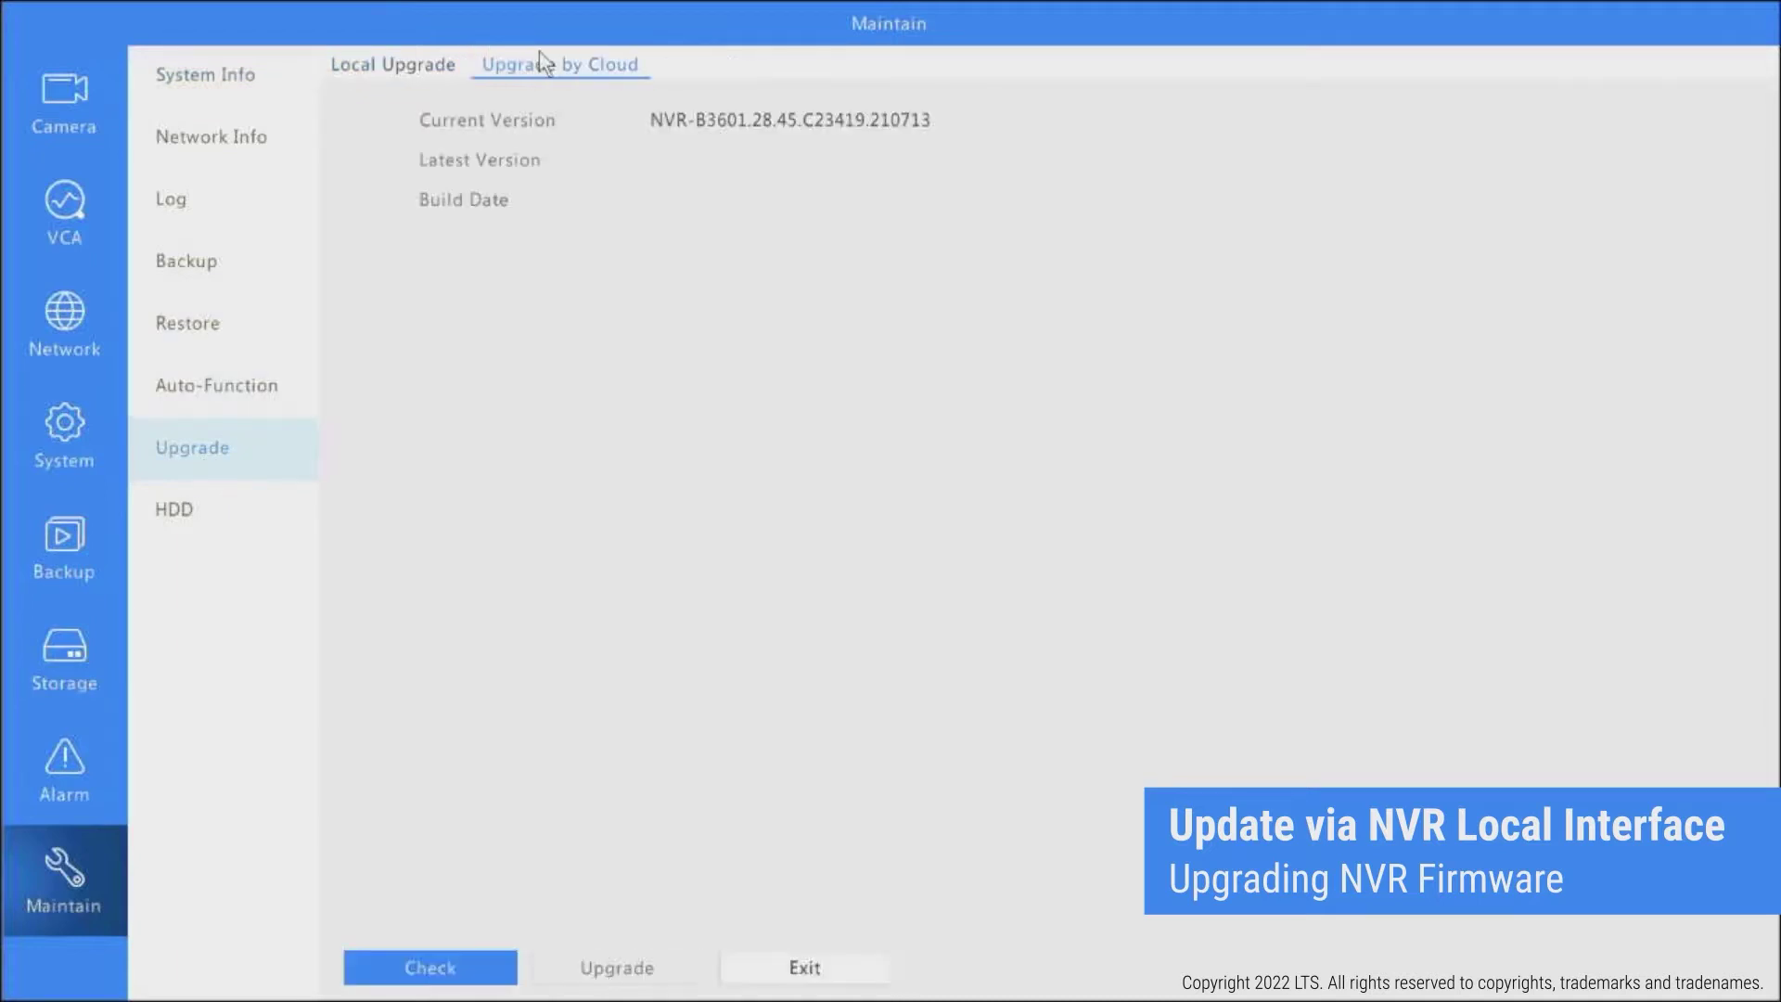
{"action": "left_click", "coordinate": [461, 970]}
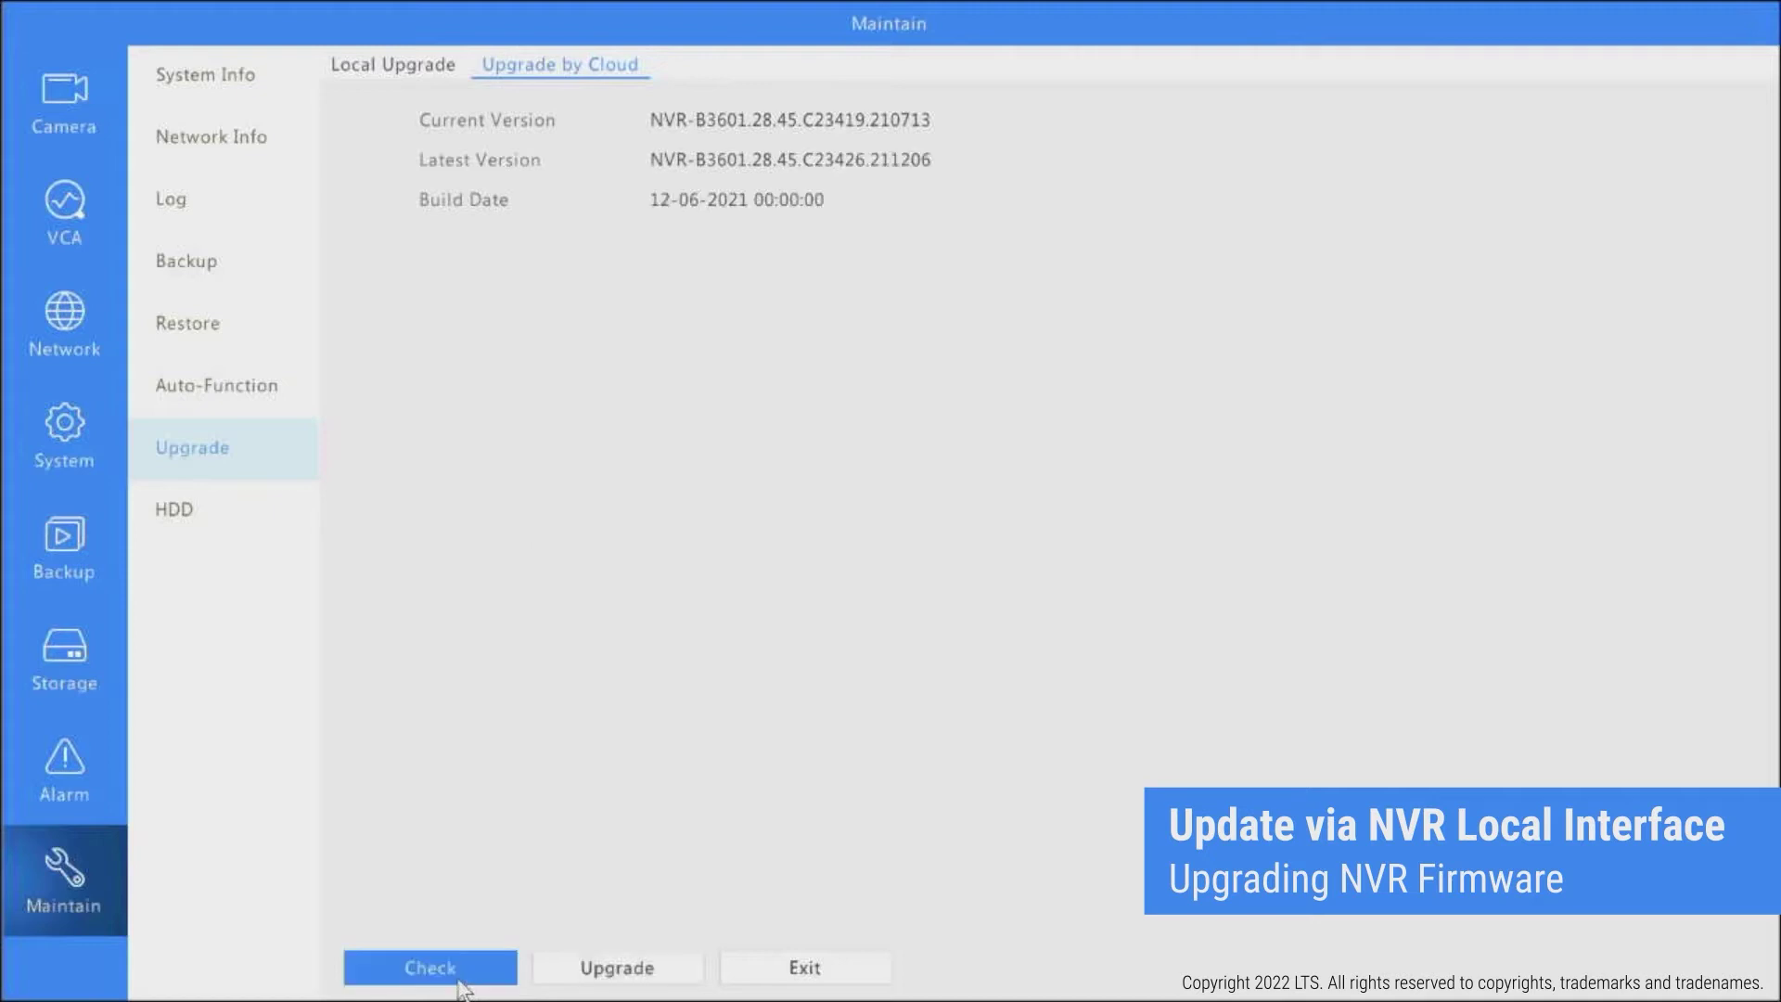
{"action": "left_click", "coordinate": [591, 968]}
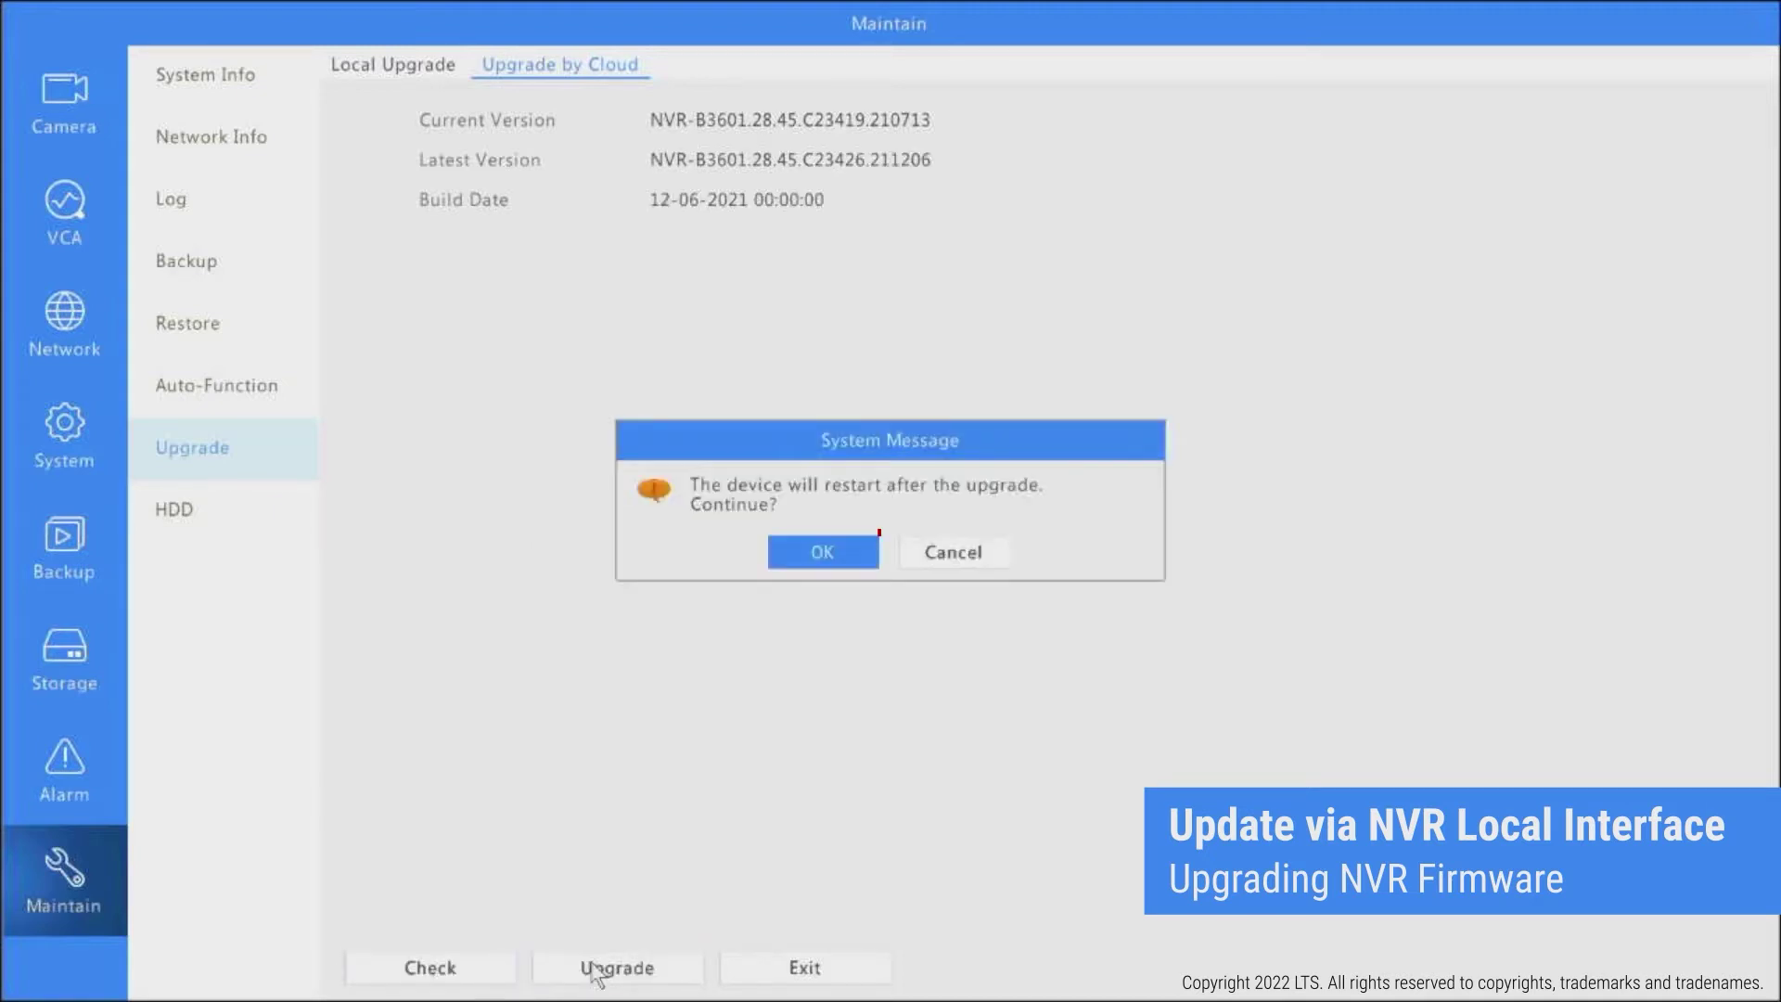
{"action": "left_click", "coordinate": [822, 551]}
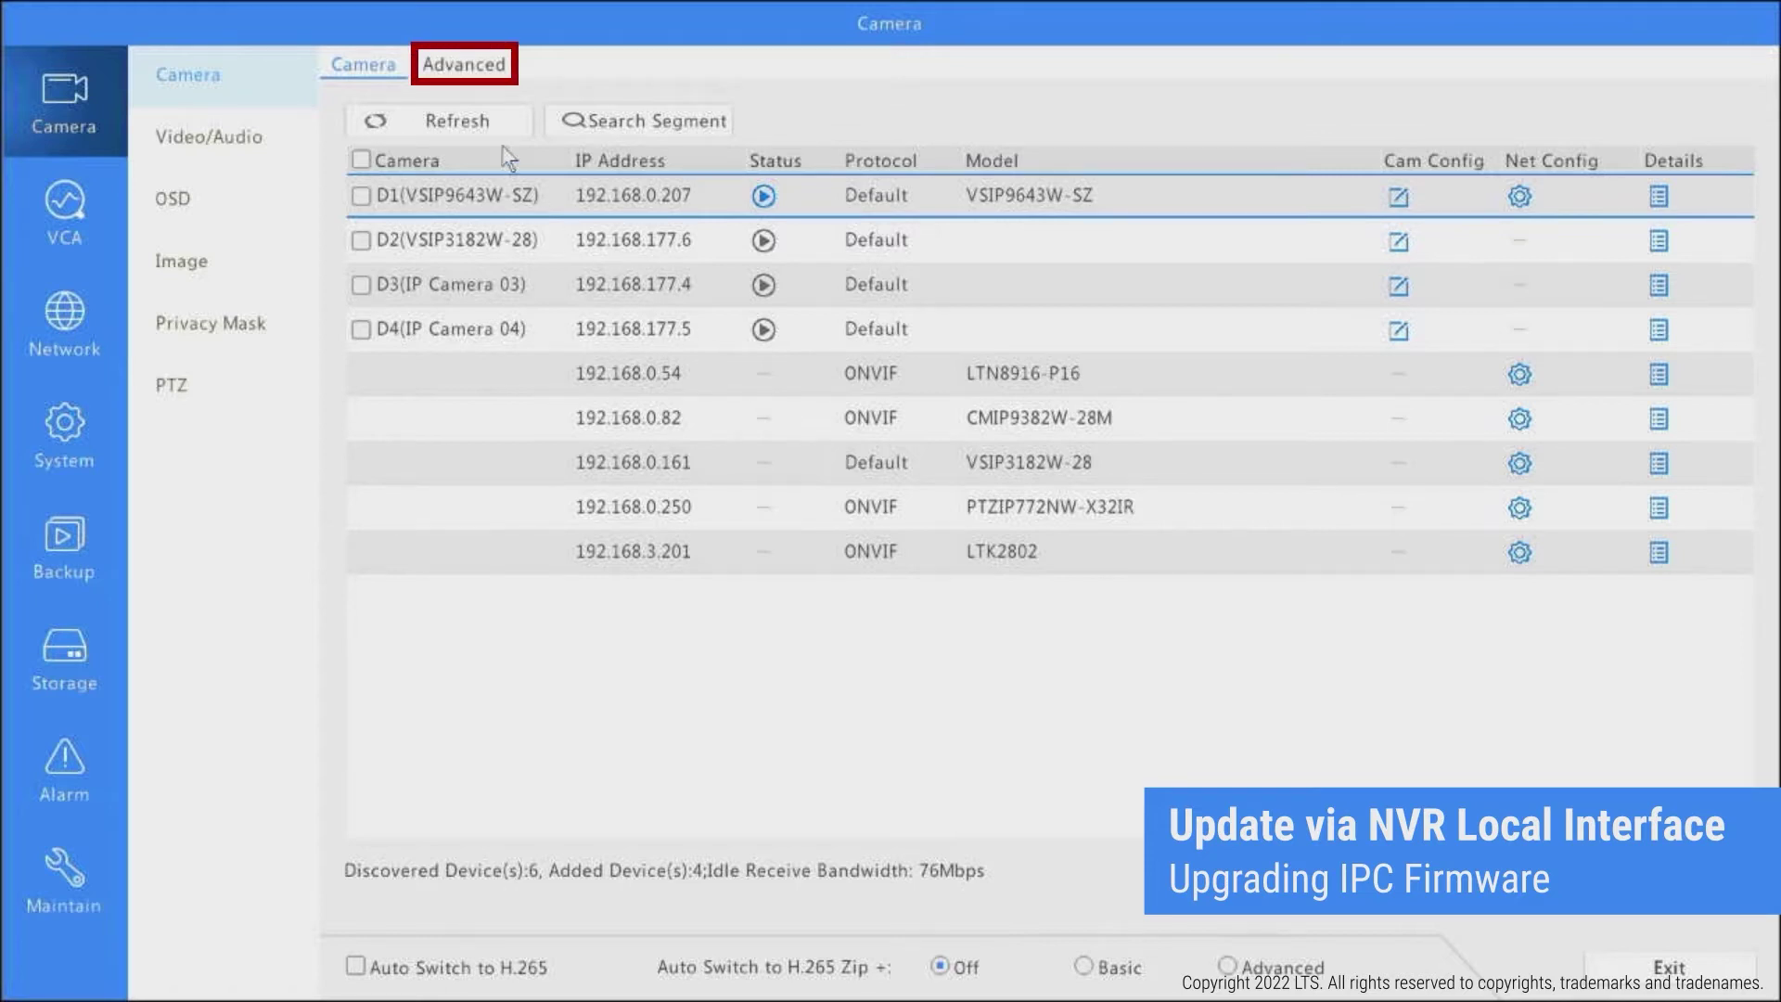
Step: Check for new camera firmware and upgrade camera D1 (VSIP9643W-SZ) by cloud, then view its status
{"action": "left_click", "coordinate": [461, 66]}
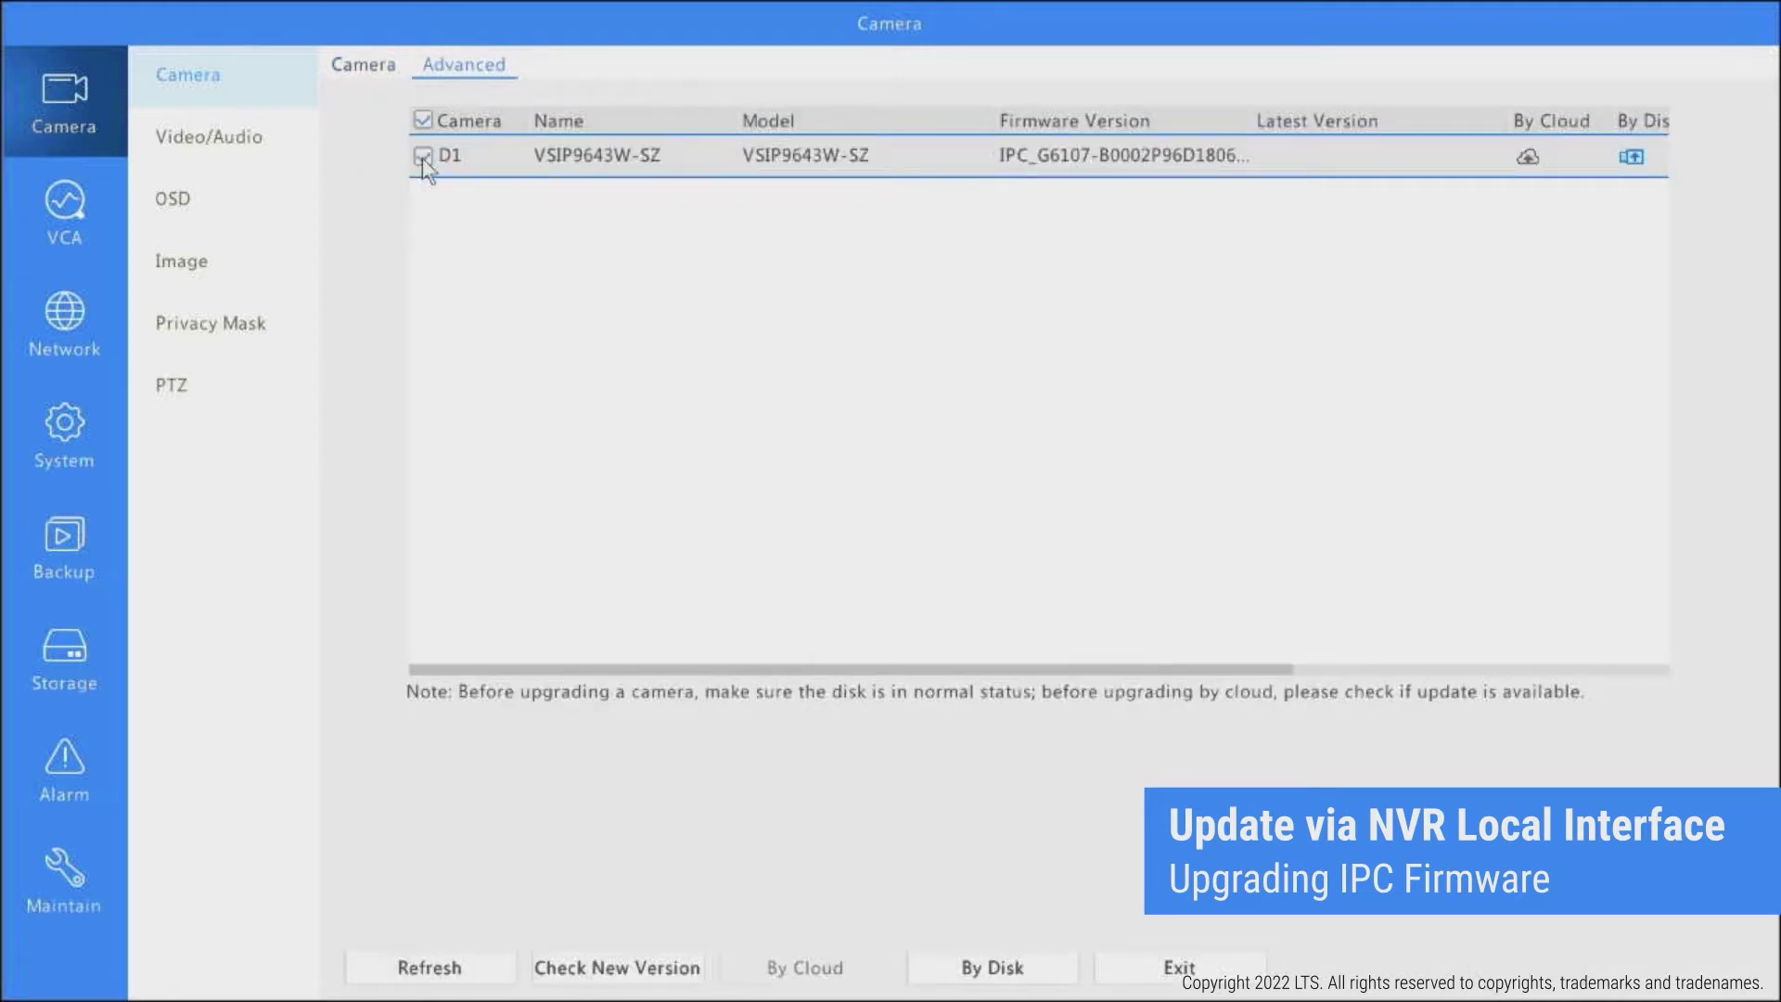
{"action": "left_click", "coordinate": [647, 974]}
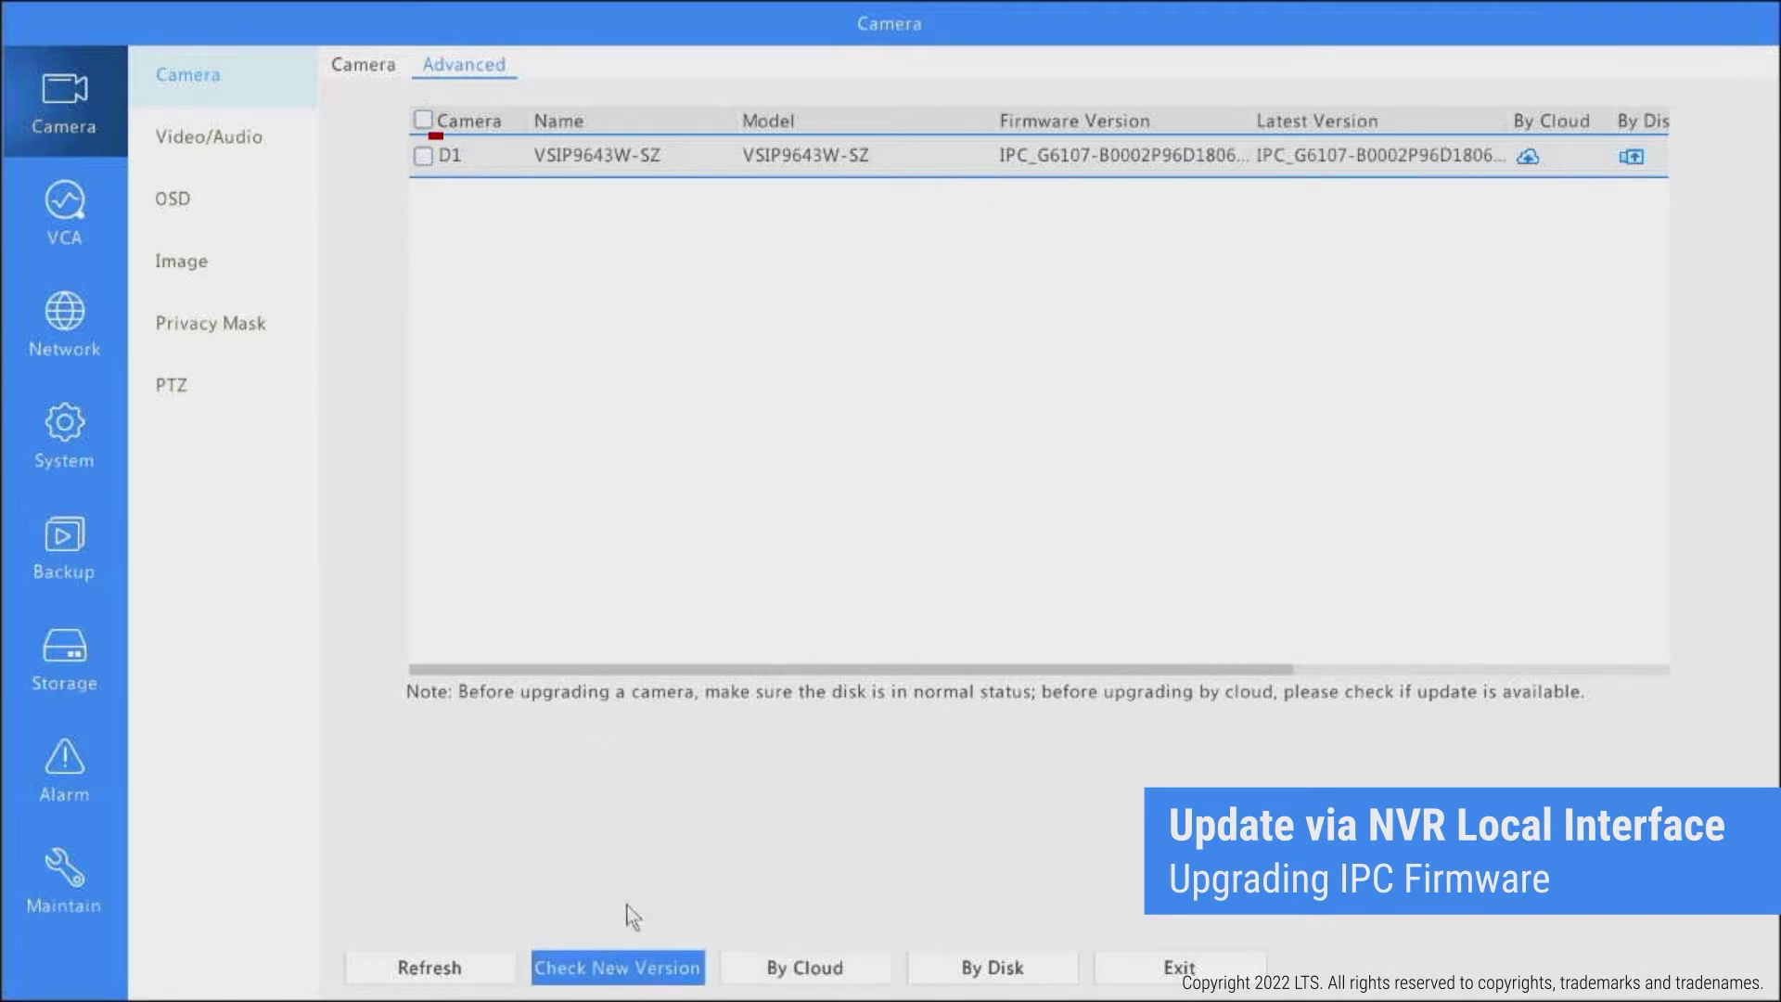
{"action": "left_click", "coordinate": [423, 157]}
{"action": "left_click", "coordinate": [831, 967]}
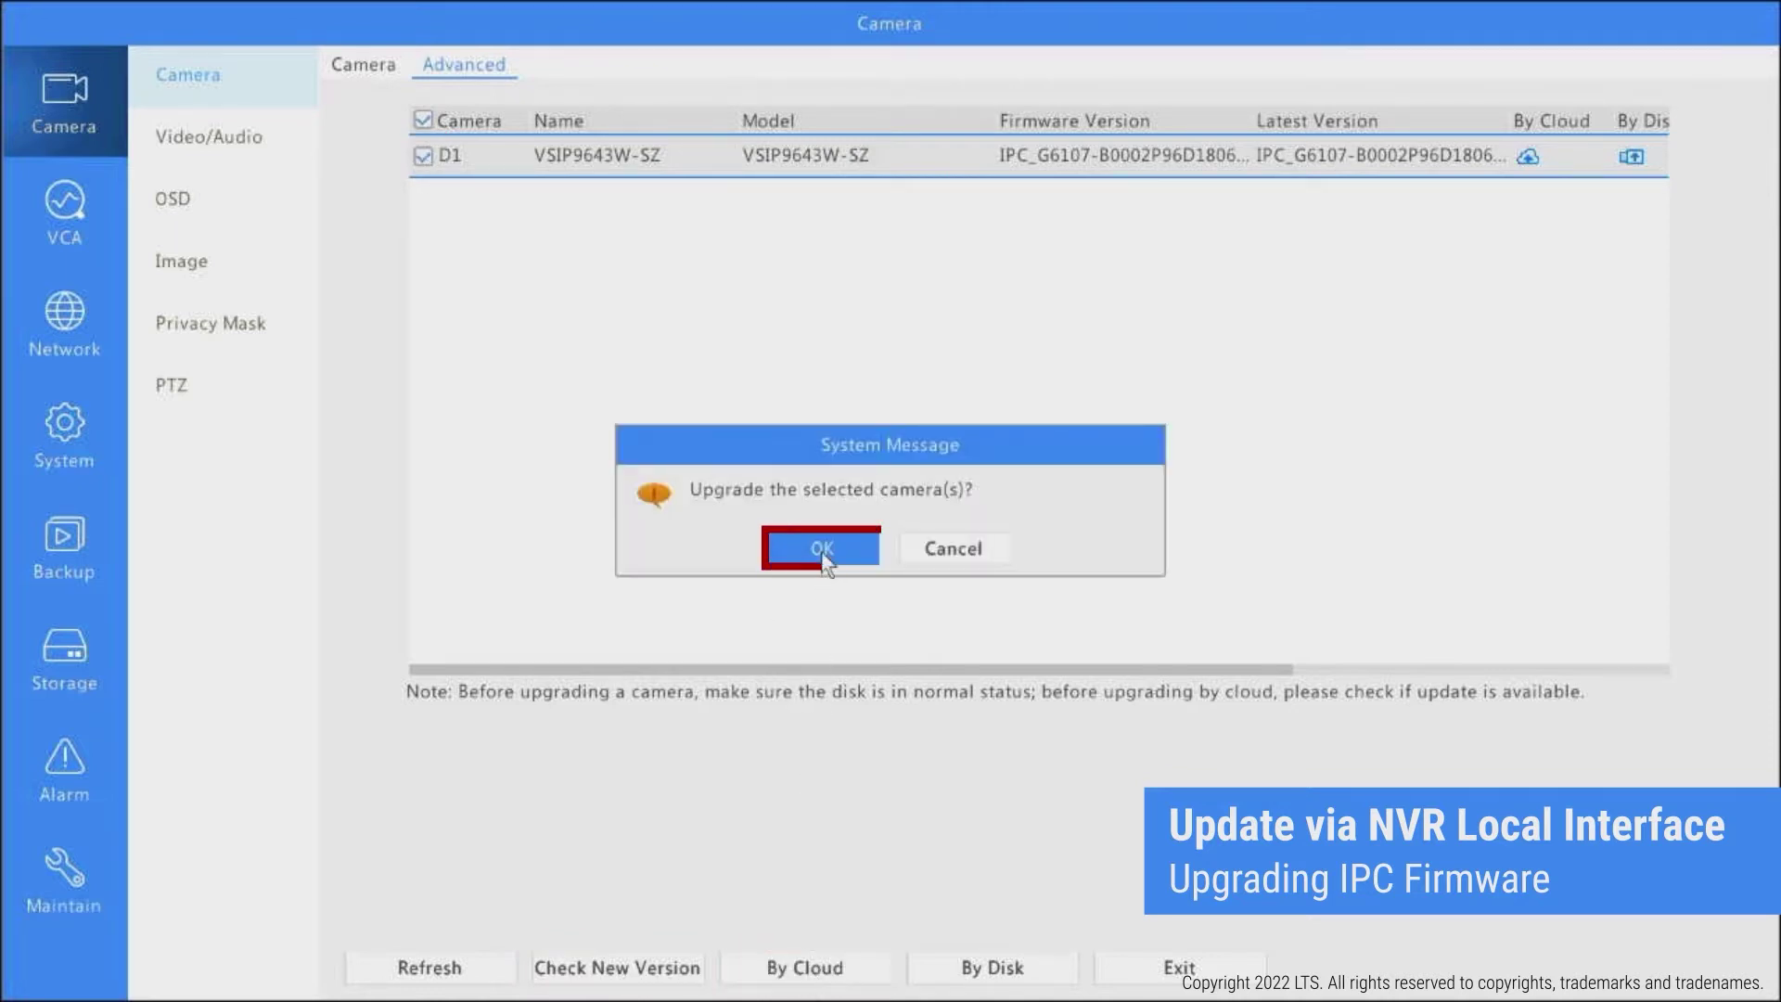
{"action": "left_click", "coordinate": [822, 549]}
{"action": "left_click_drag", "start_coordinate": [818, 670], "coordinate": [1311, 670]}
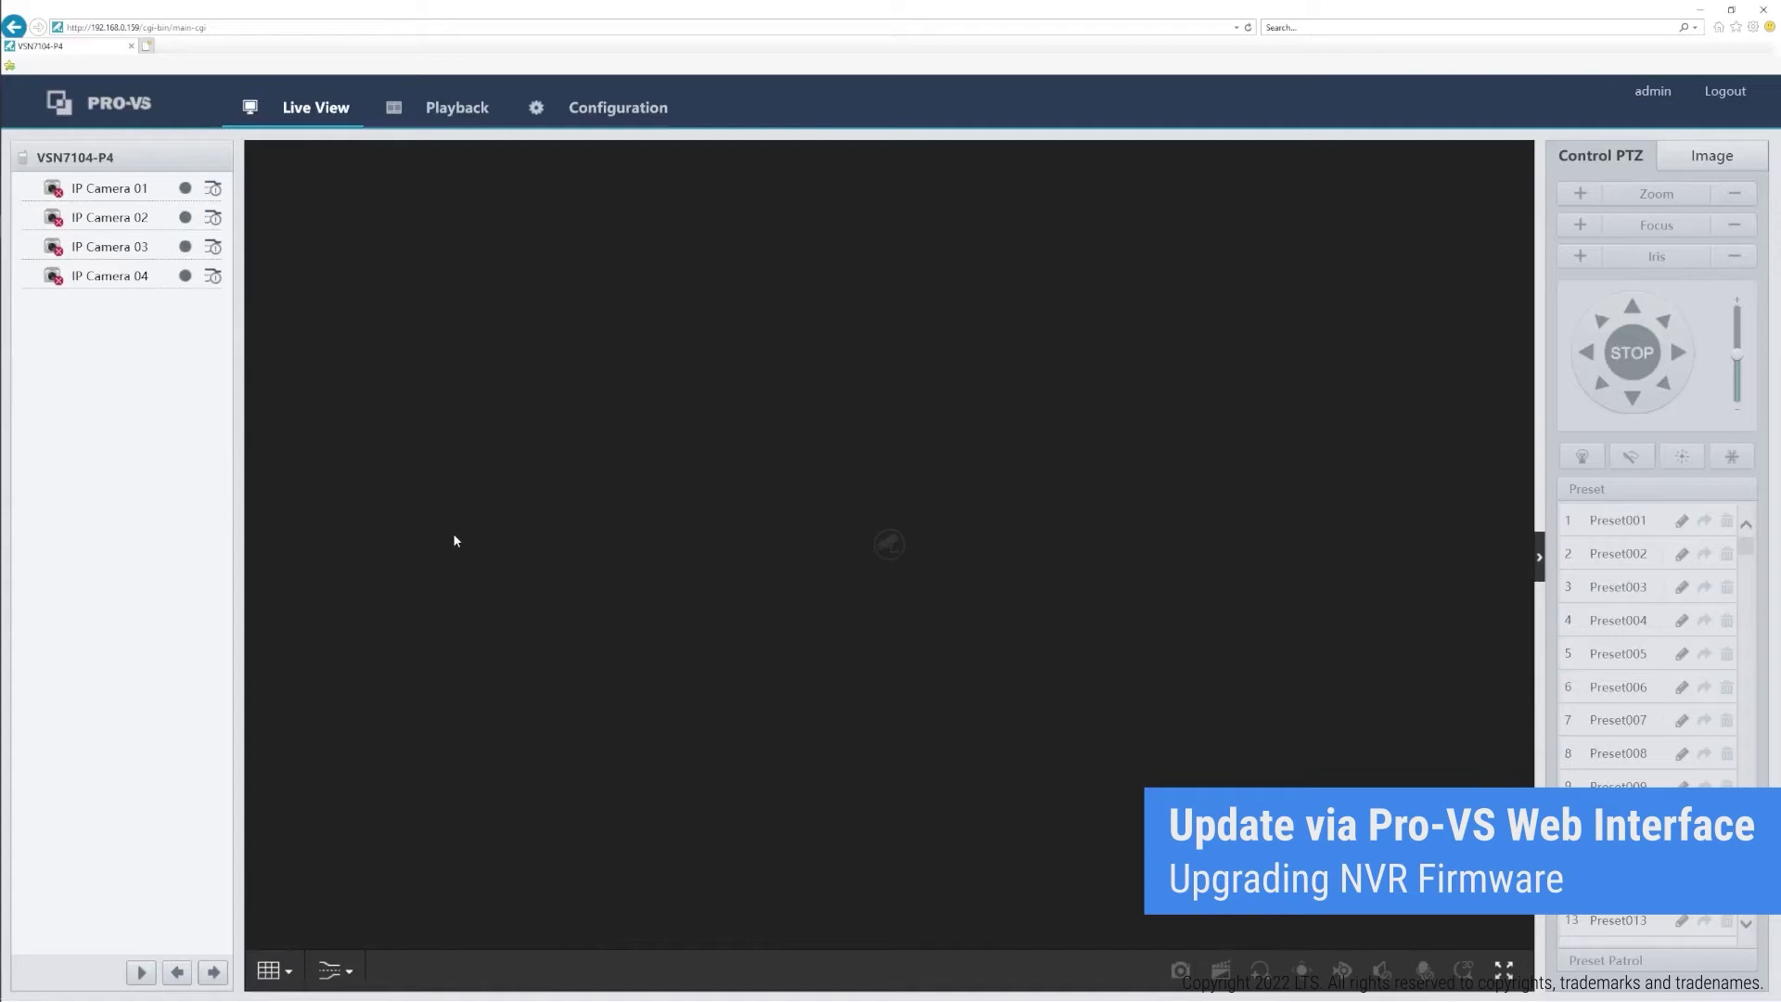
Step: In the web interface's Maintenance page, check for new NVR firmware by cloud and upgrade to it
{"action": "left_click", "coordinate": [602, 111]}
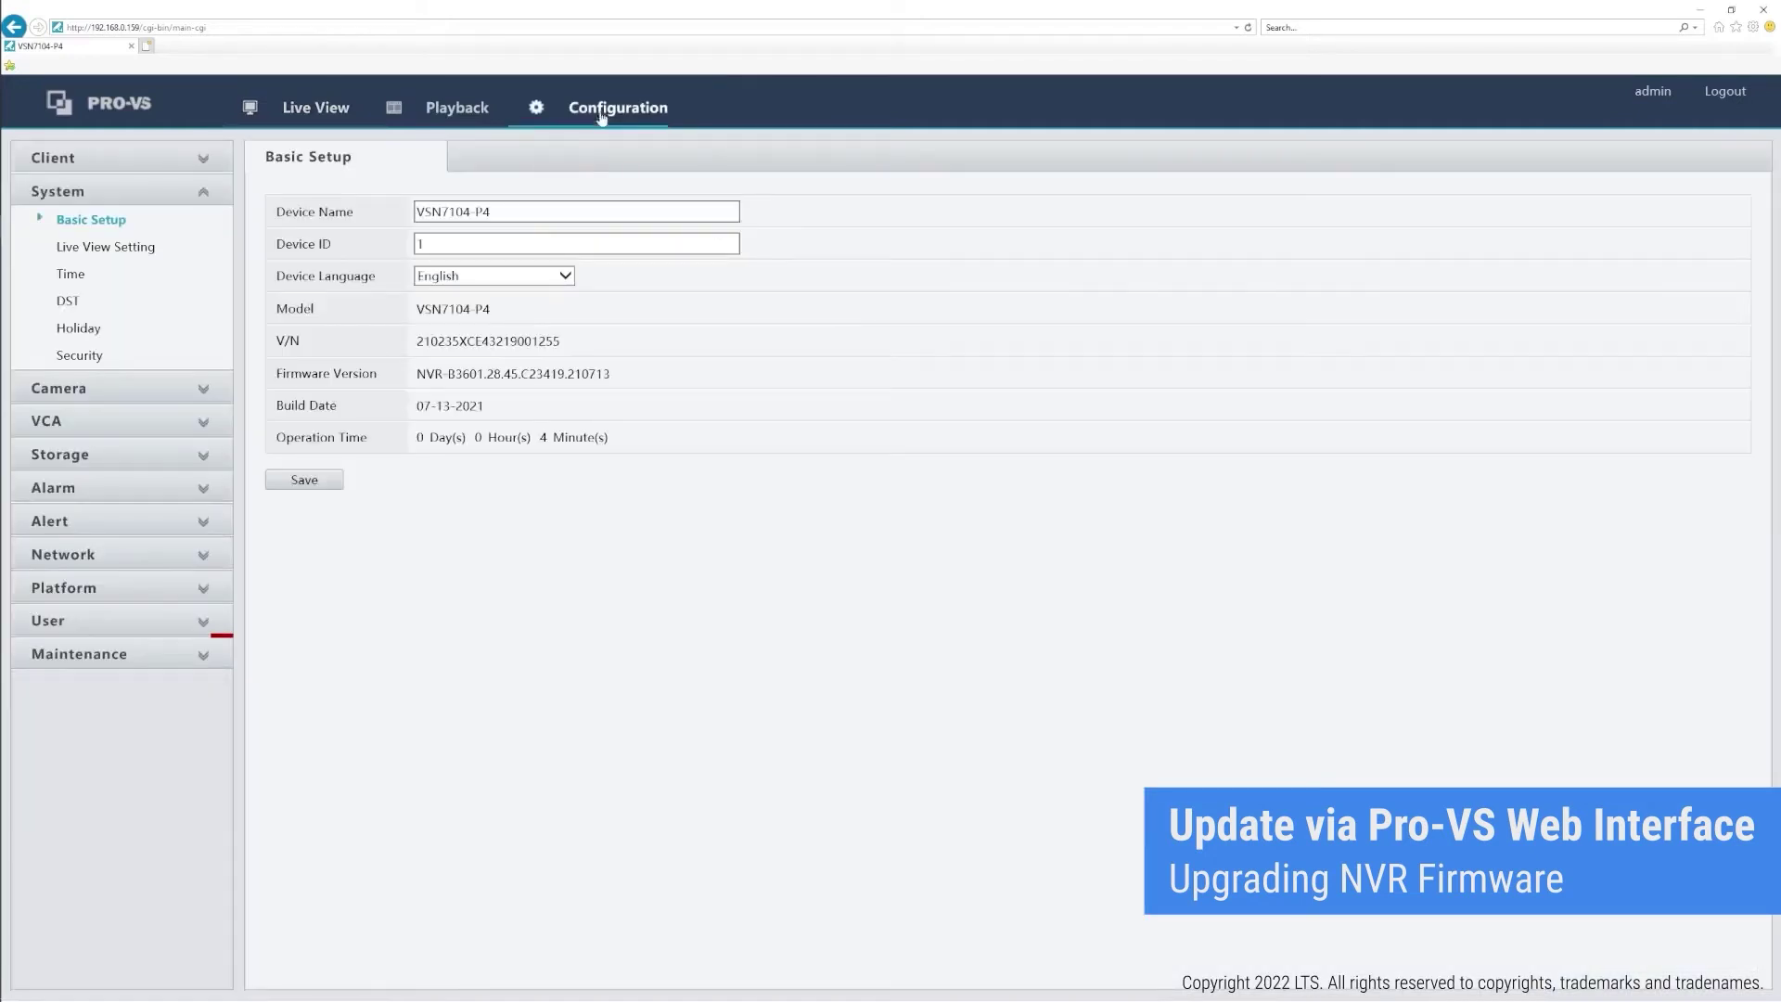
{"action": "left_click", "coordinate": [75, 655]}
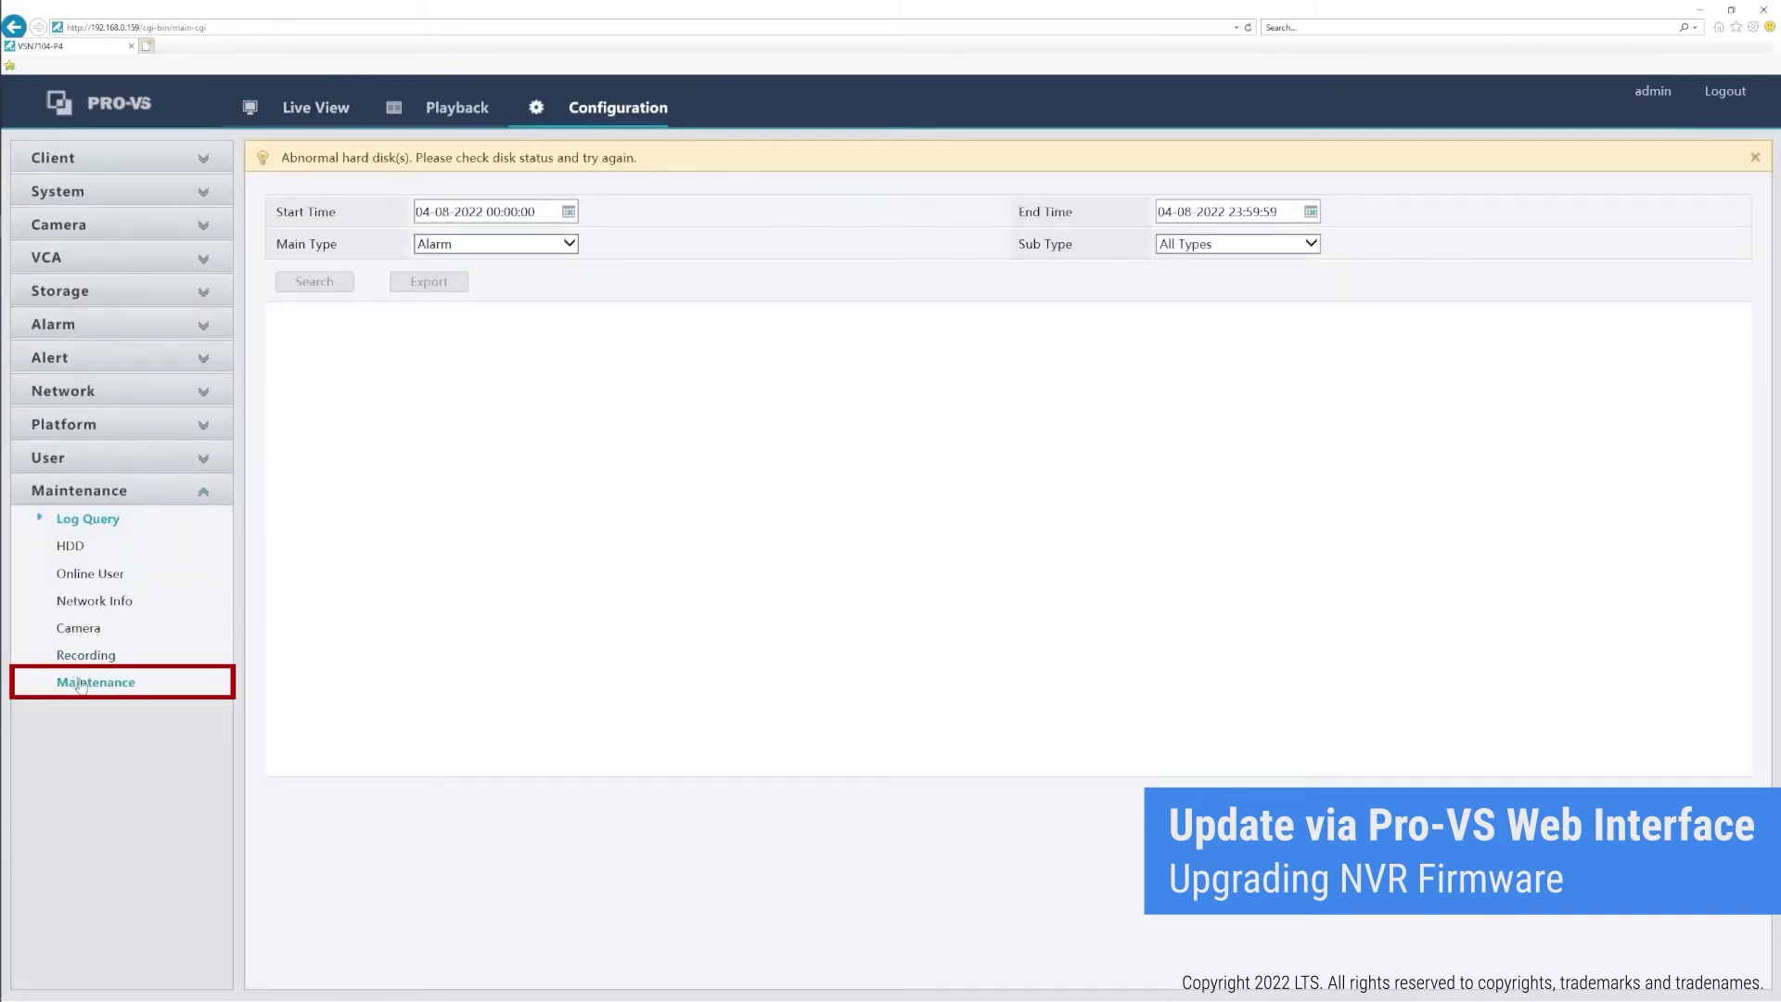
{"action": "left_click", "coordinate": [80, 685]}
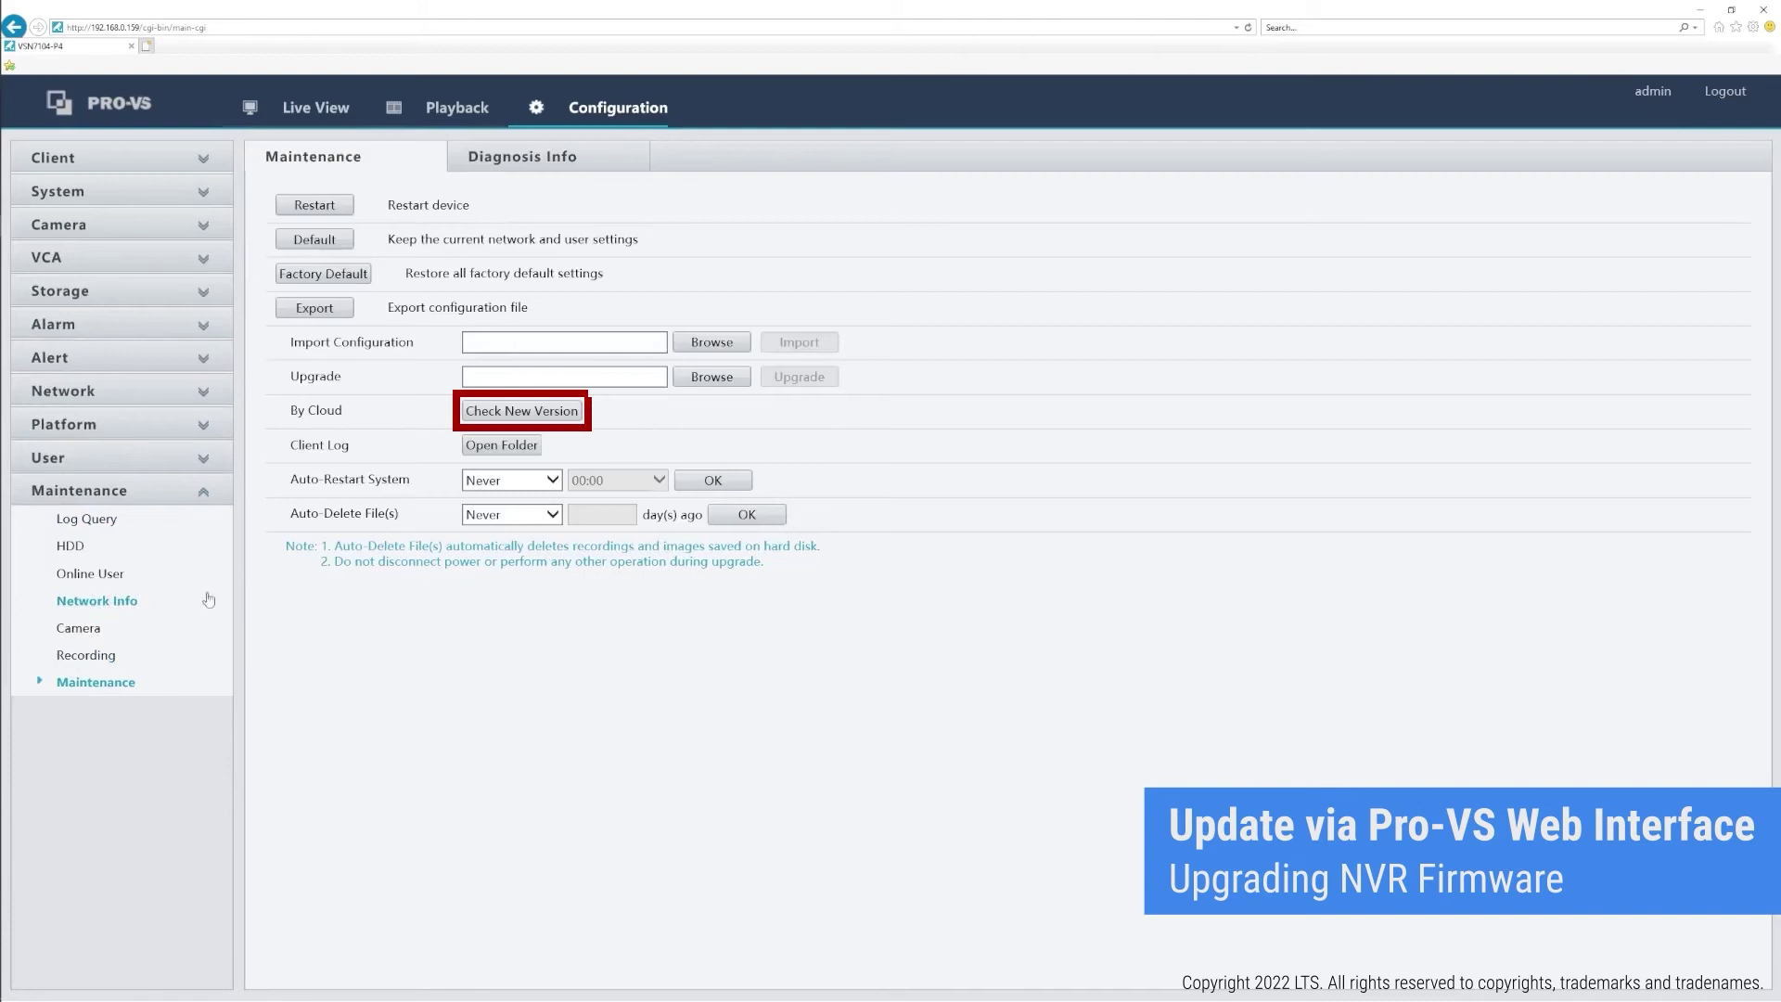
{"action": "left_click", "coordinate": [510, 411]}
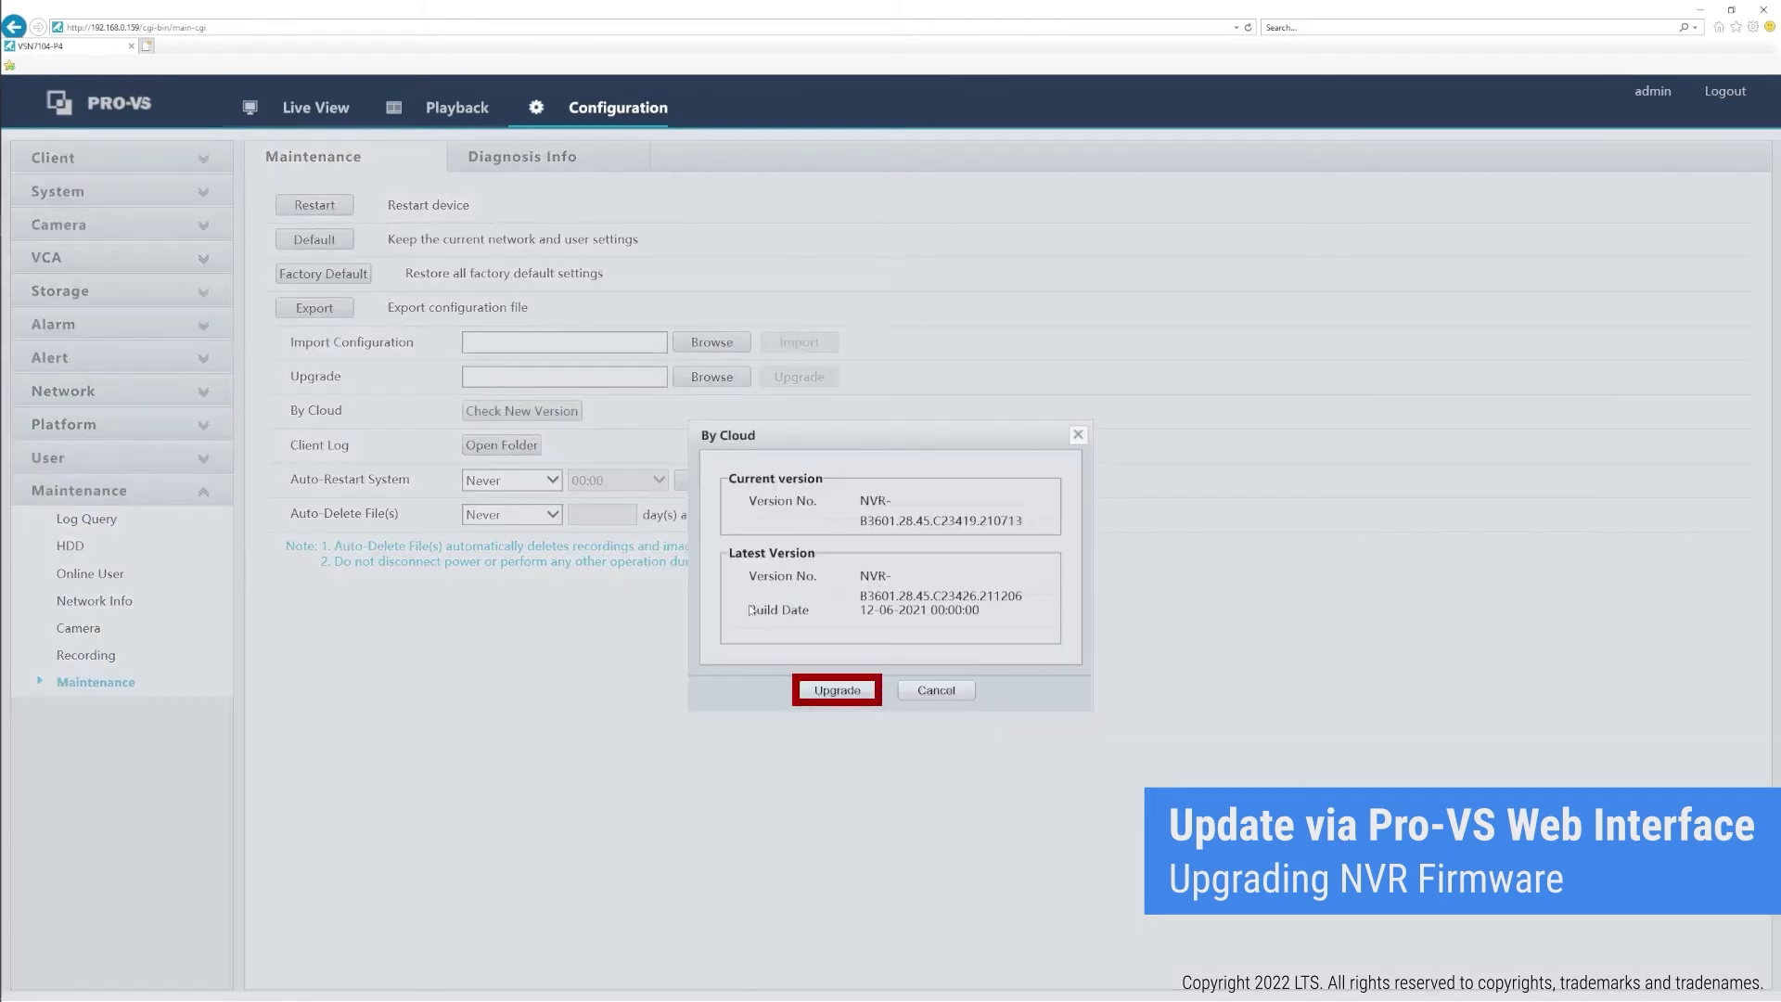
{"action": "left_click", "coordinate": [836, 691]}
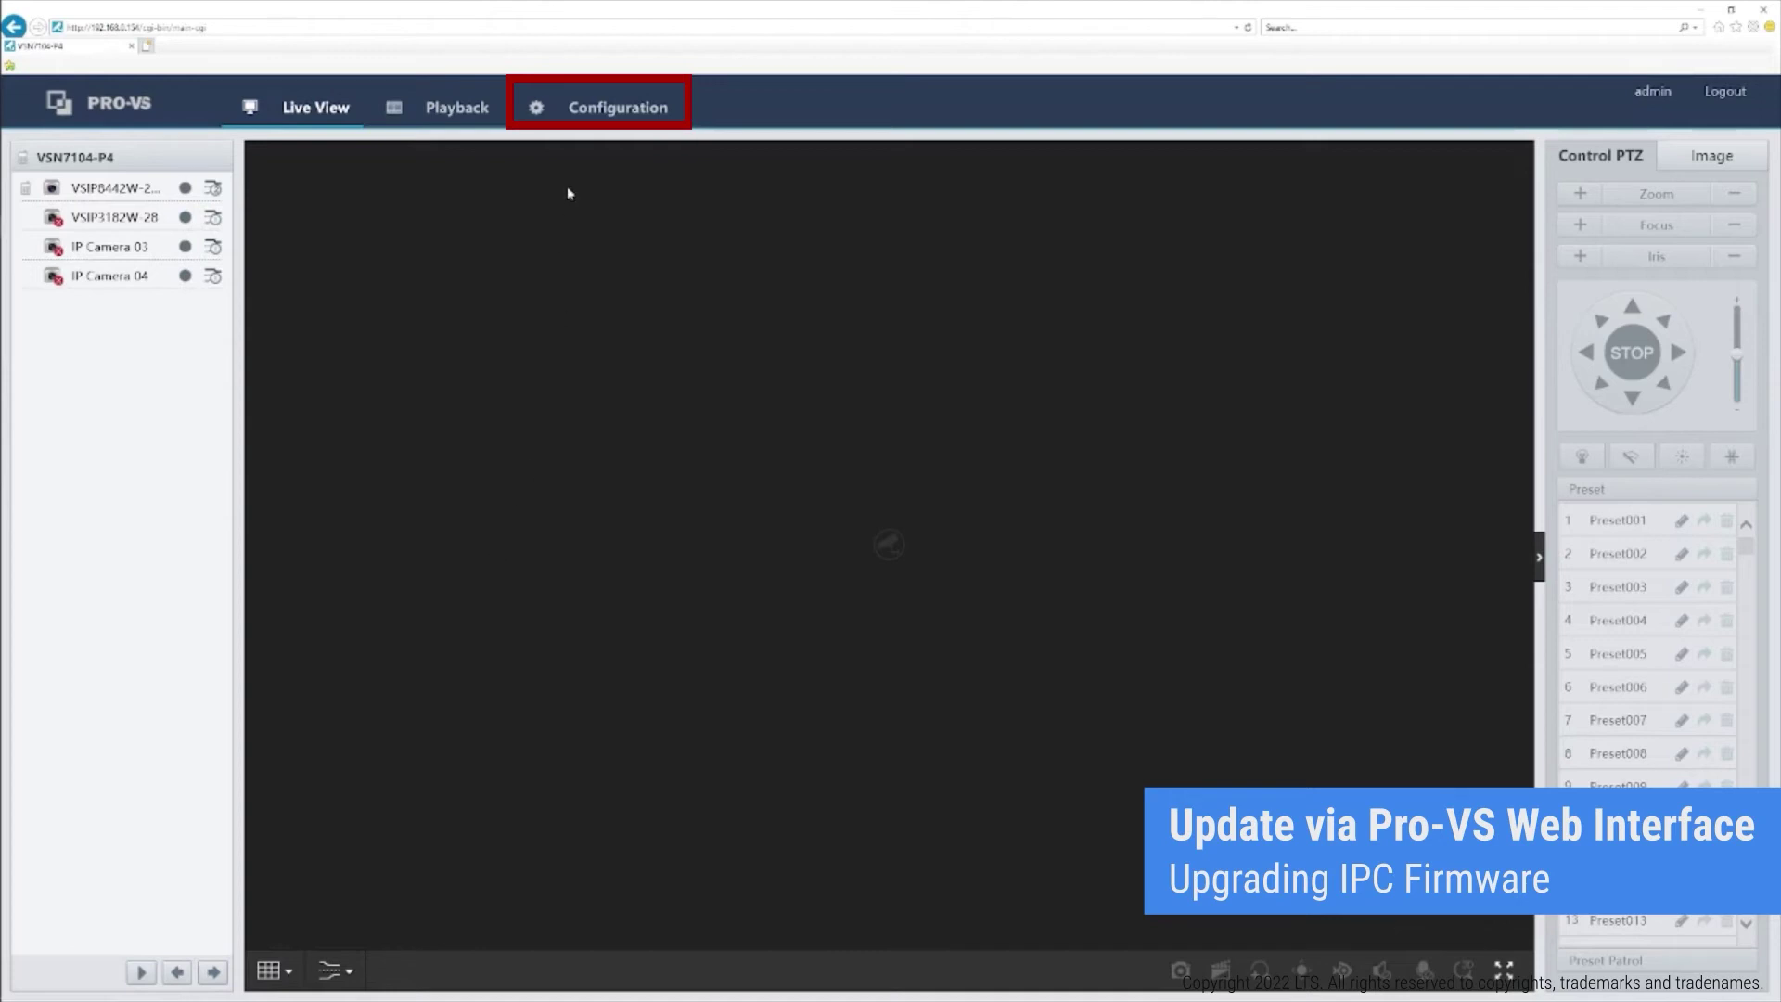
Step: On the Camera Advanced tab, select D1, check for new firmware and batch-upgrade it
{"action": "left_click", "coordinate": [575, 111]}
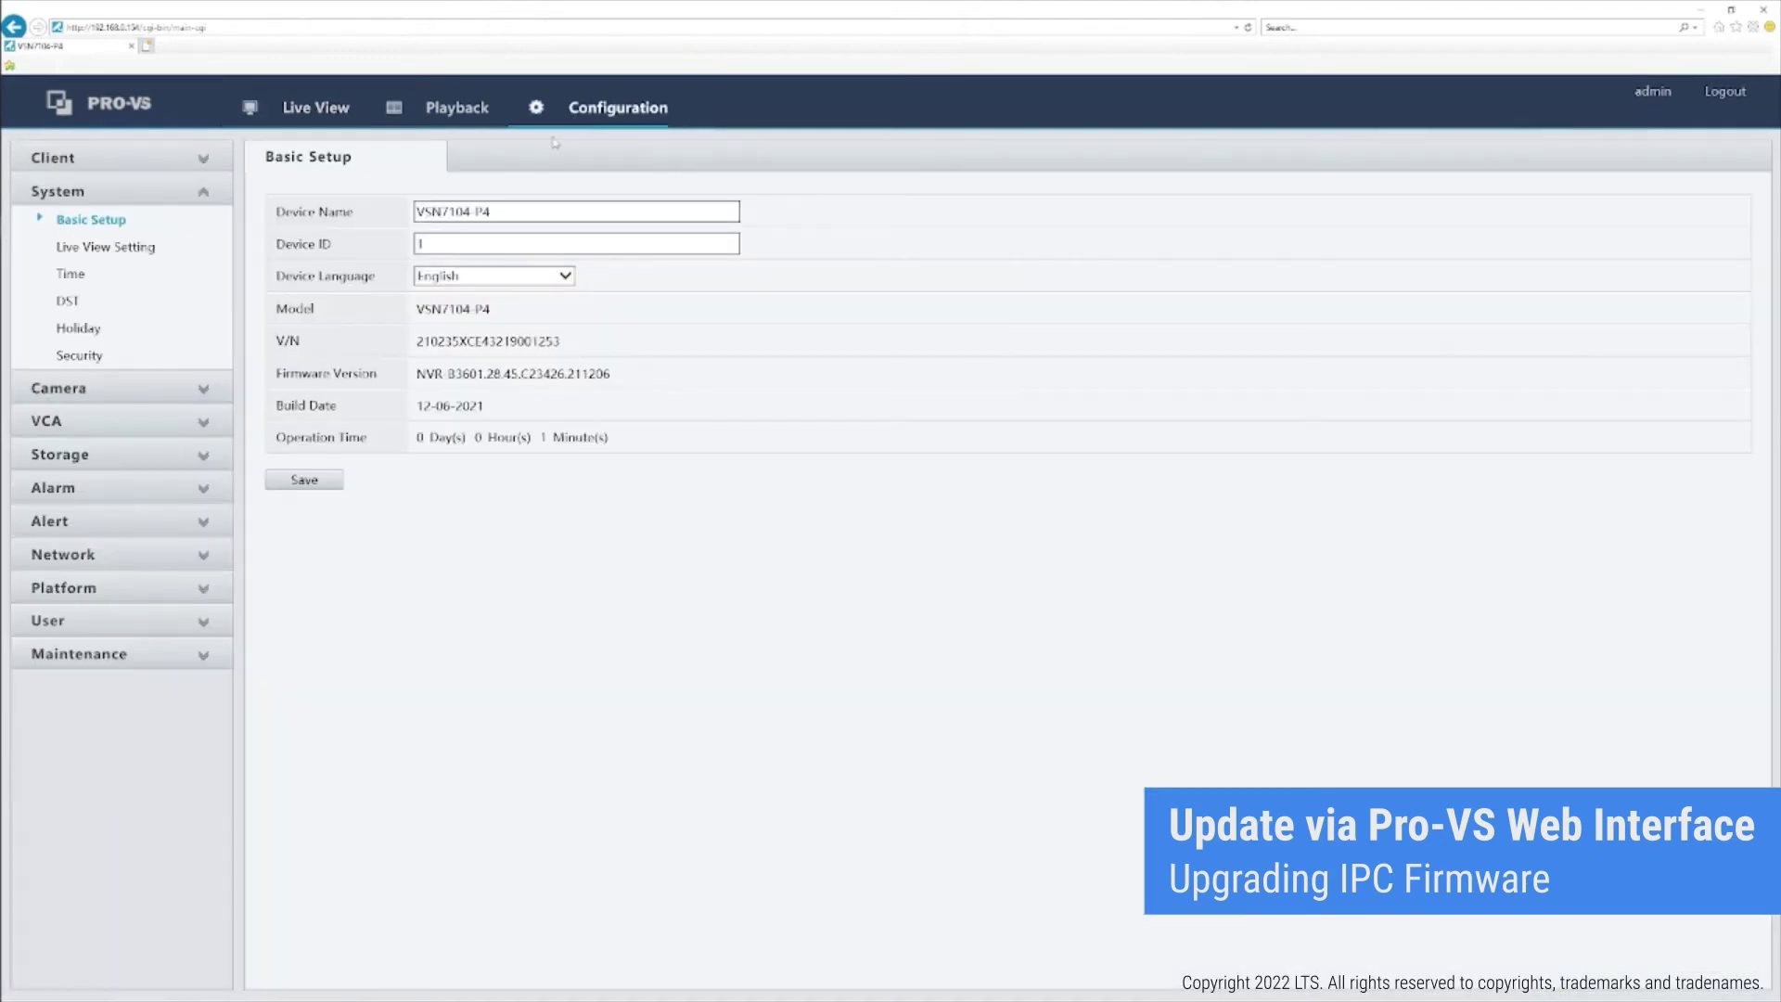
{"action": "left_click", "coordinate": [63, 390]}
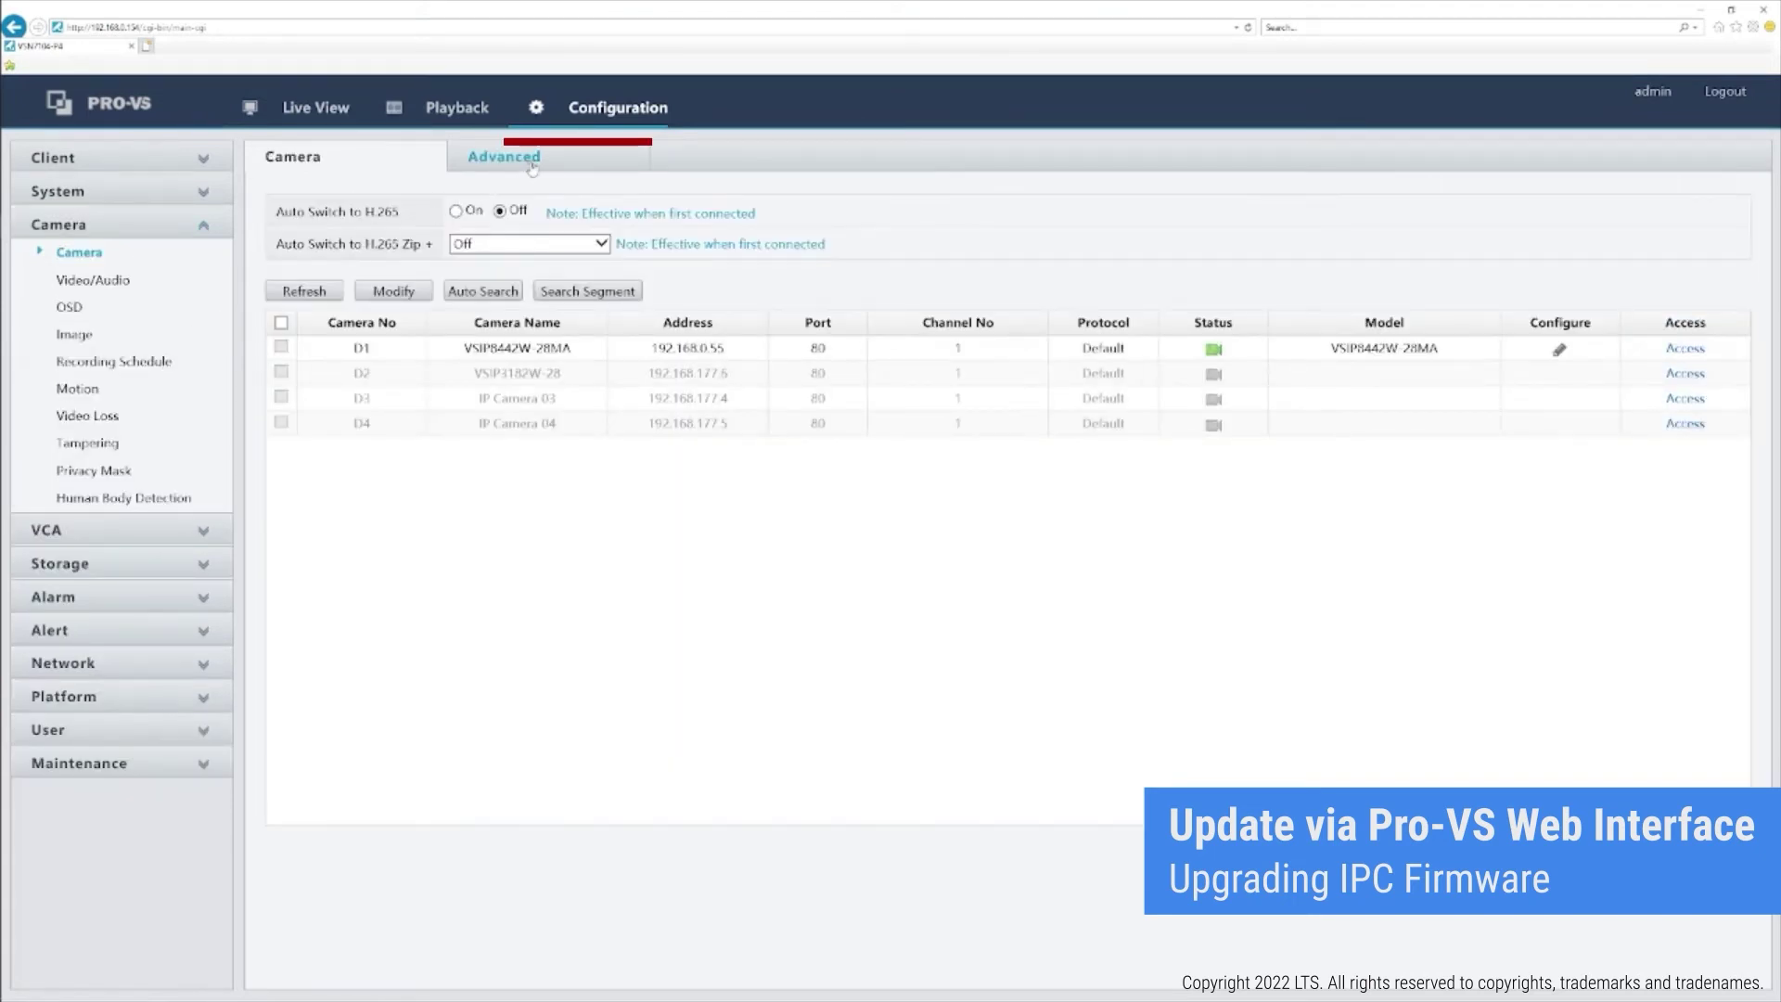
{"action": "left_click", "coordinate": [533, 167]}
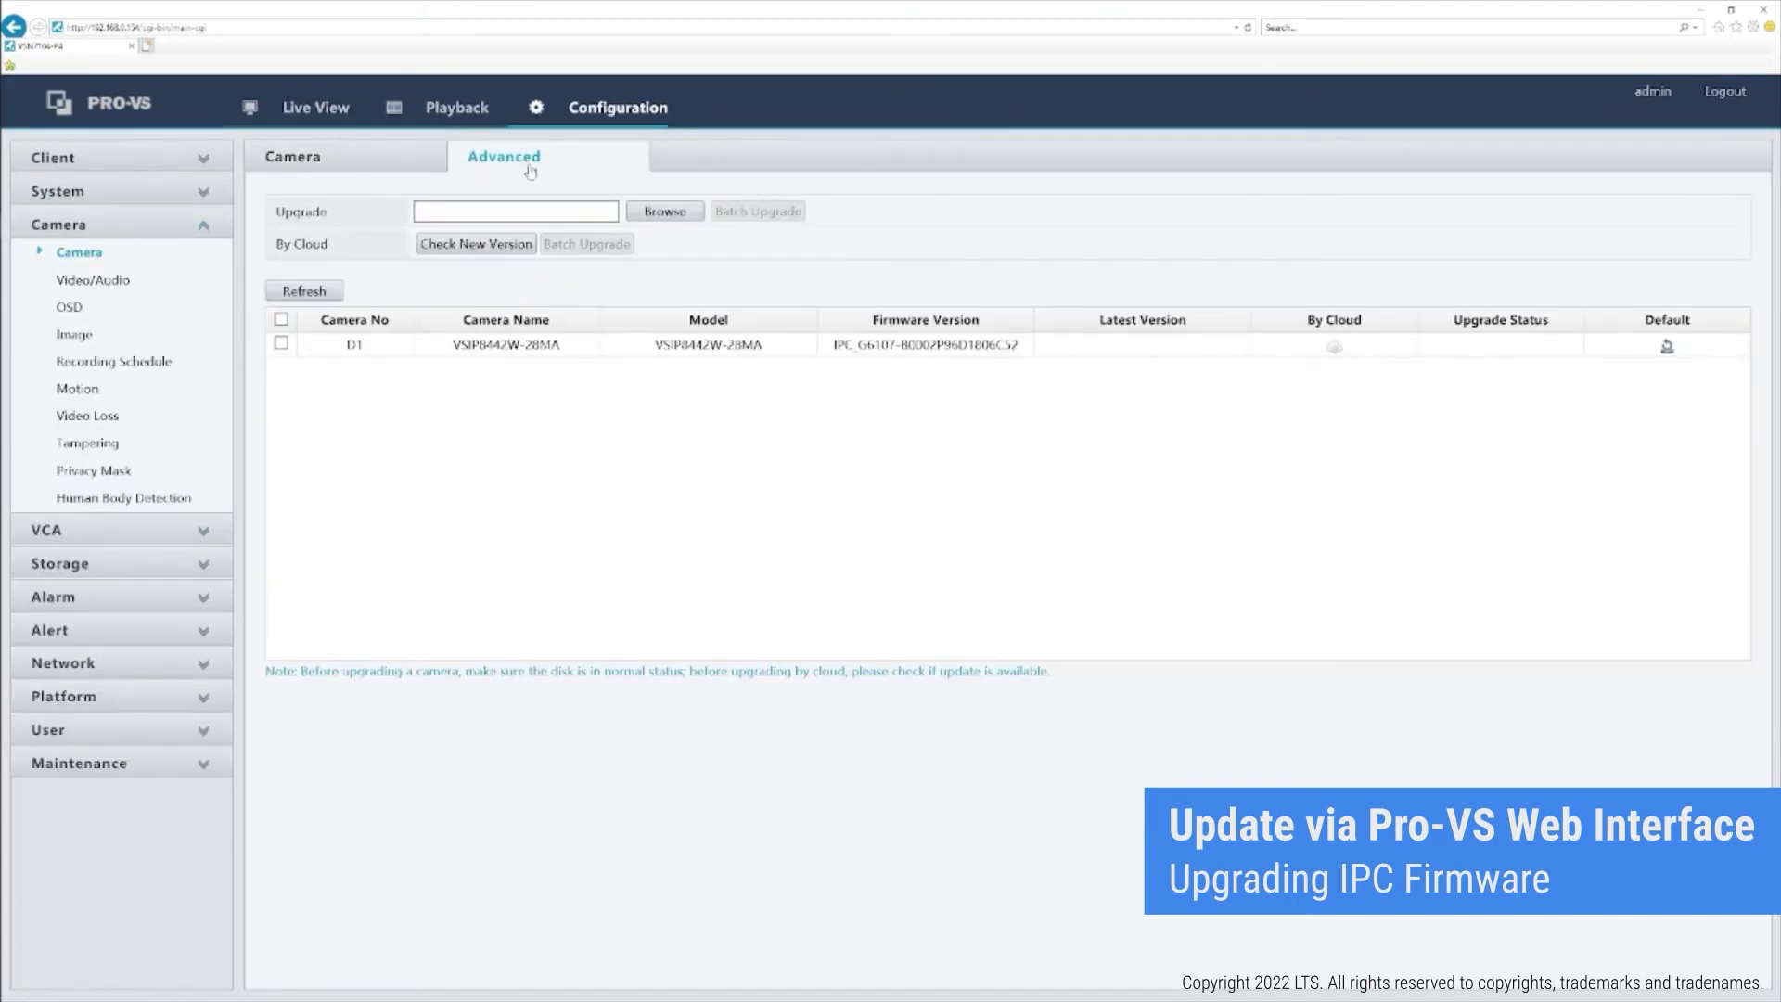
{"action": "left_click", "coordinate": [281, 343]}
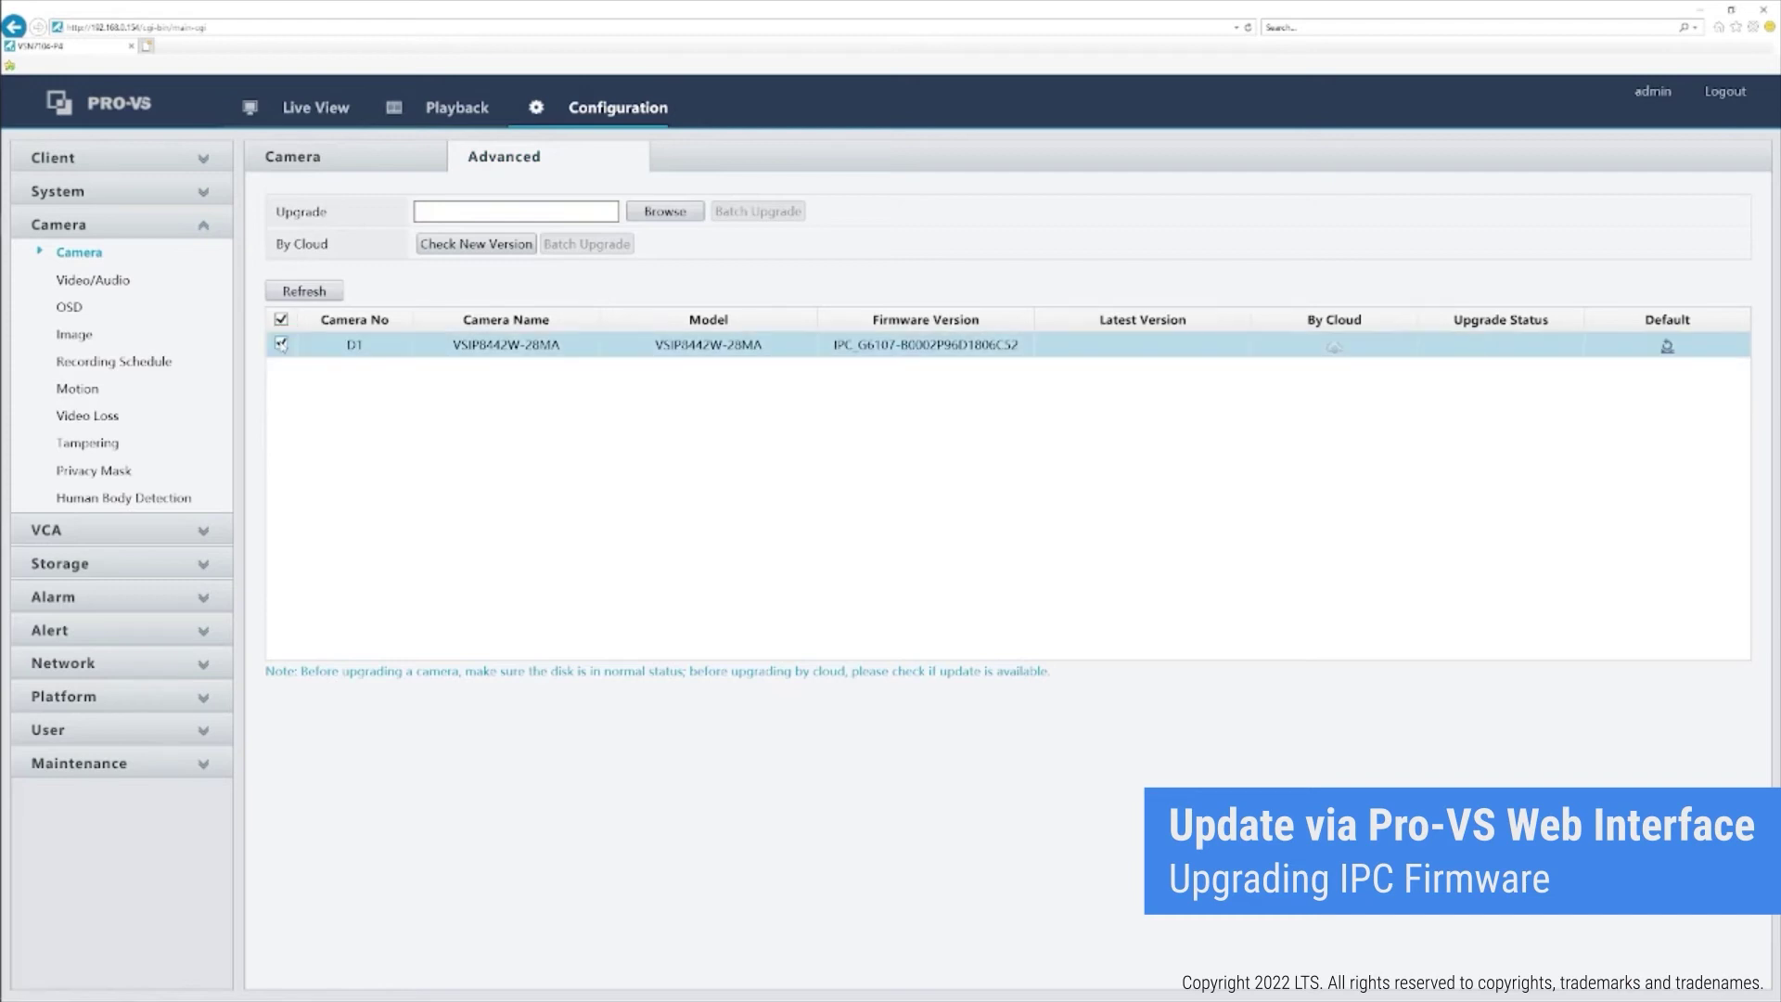
{"action": "left_click", "coordinate": [461, 245]}
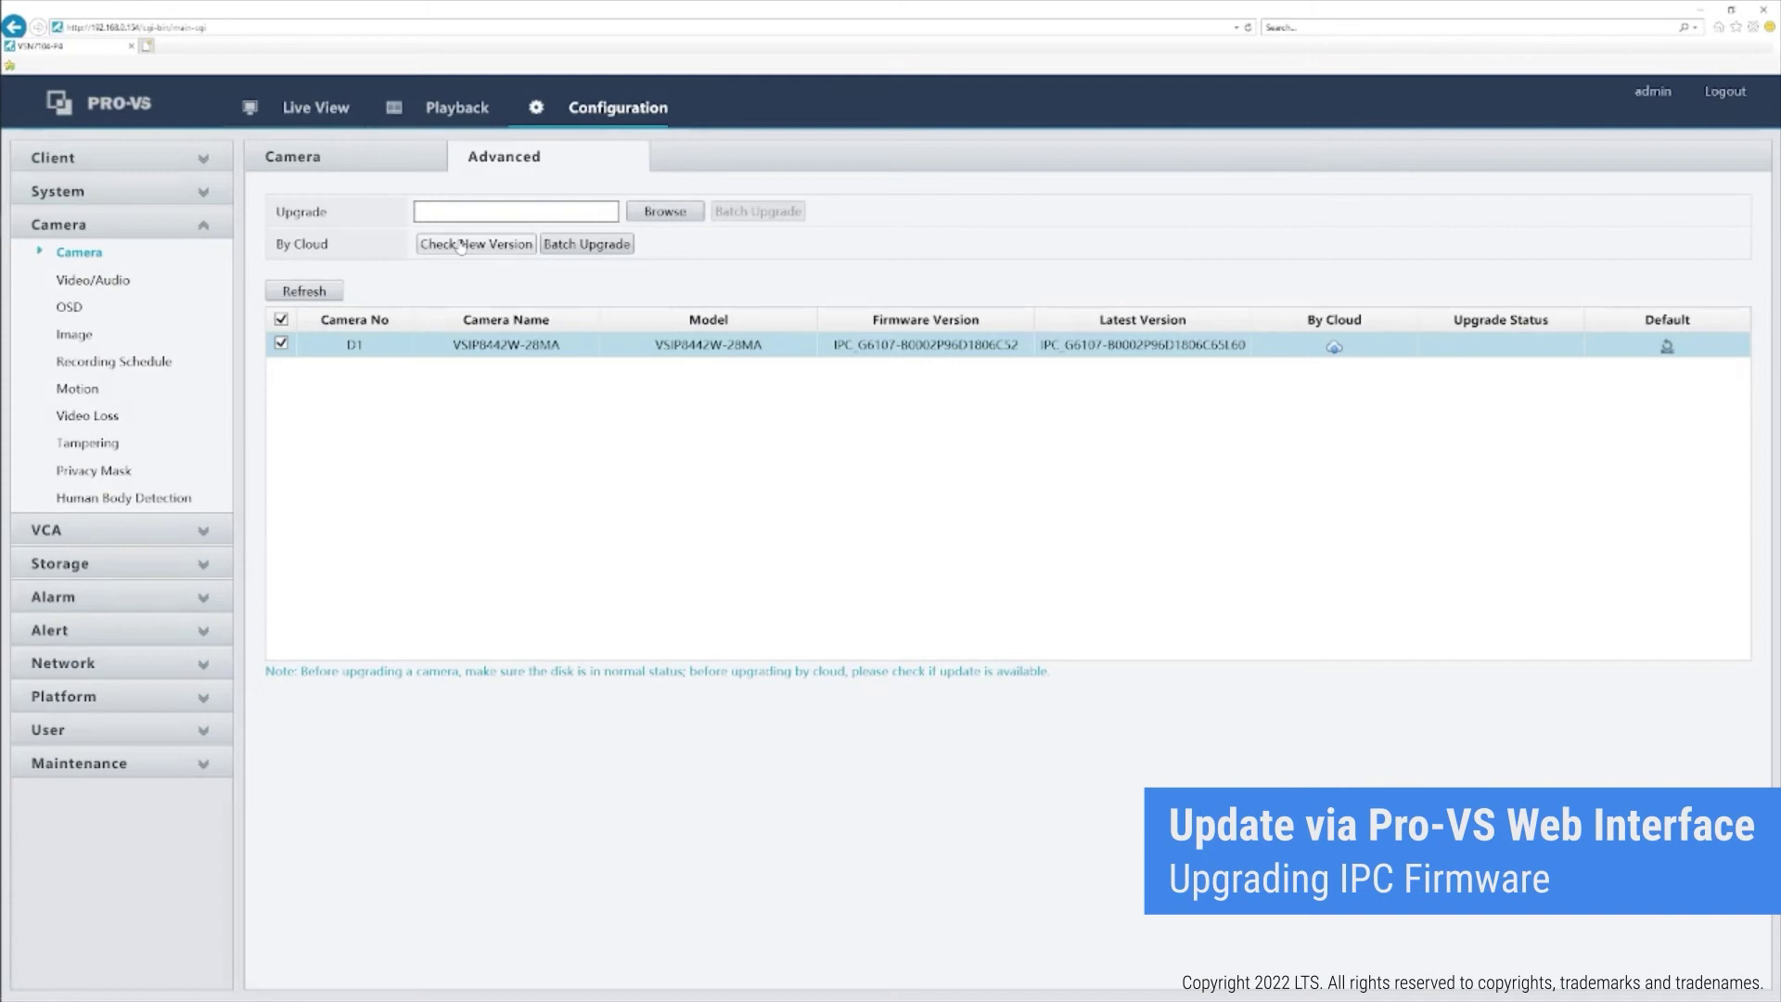
{"action": "left_click", "coordinate": [586, 246]}
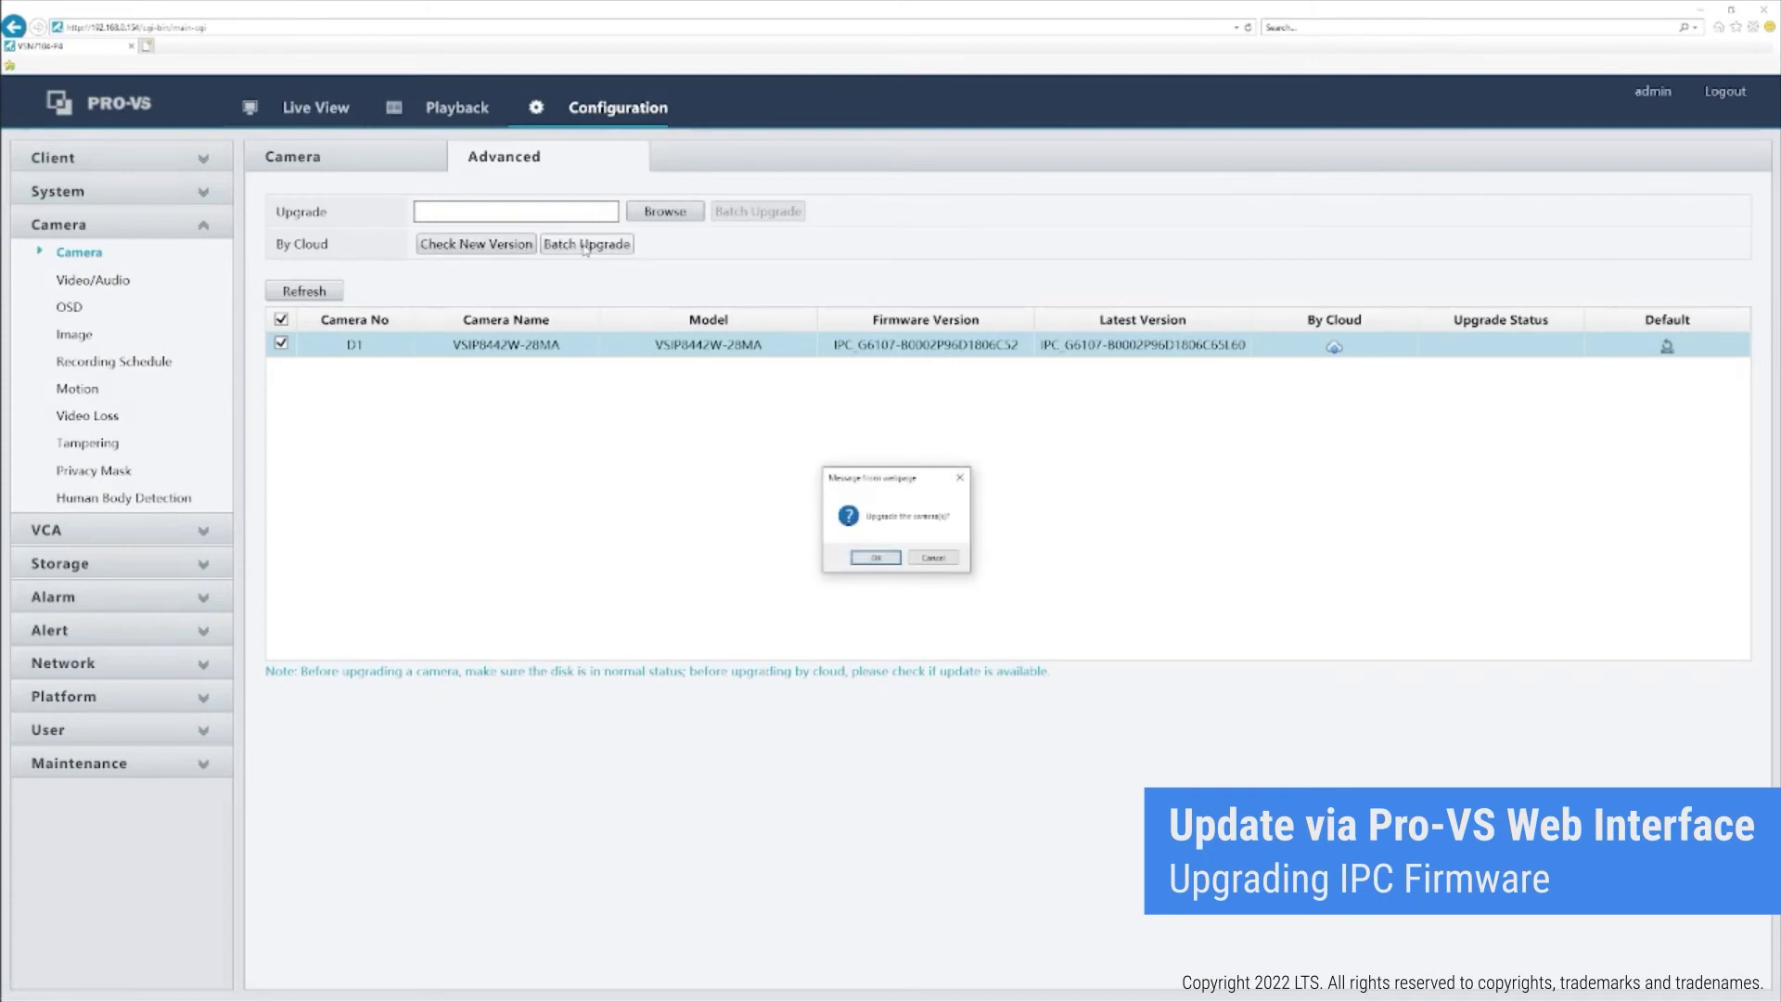
{"action": "left_click", "coordinate": [877, 558]}
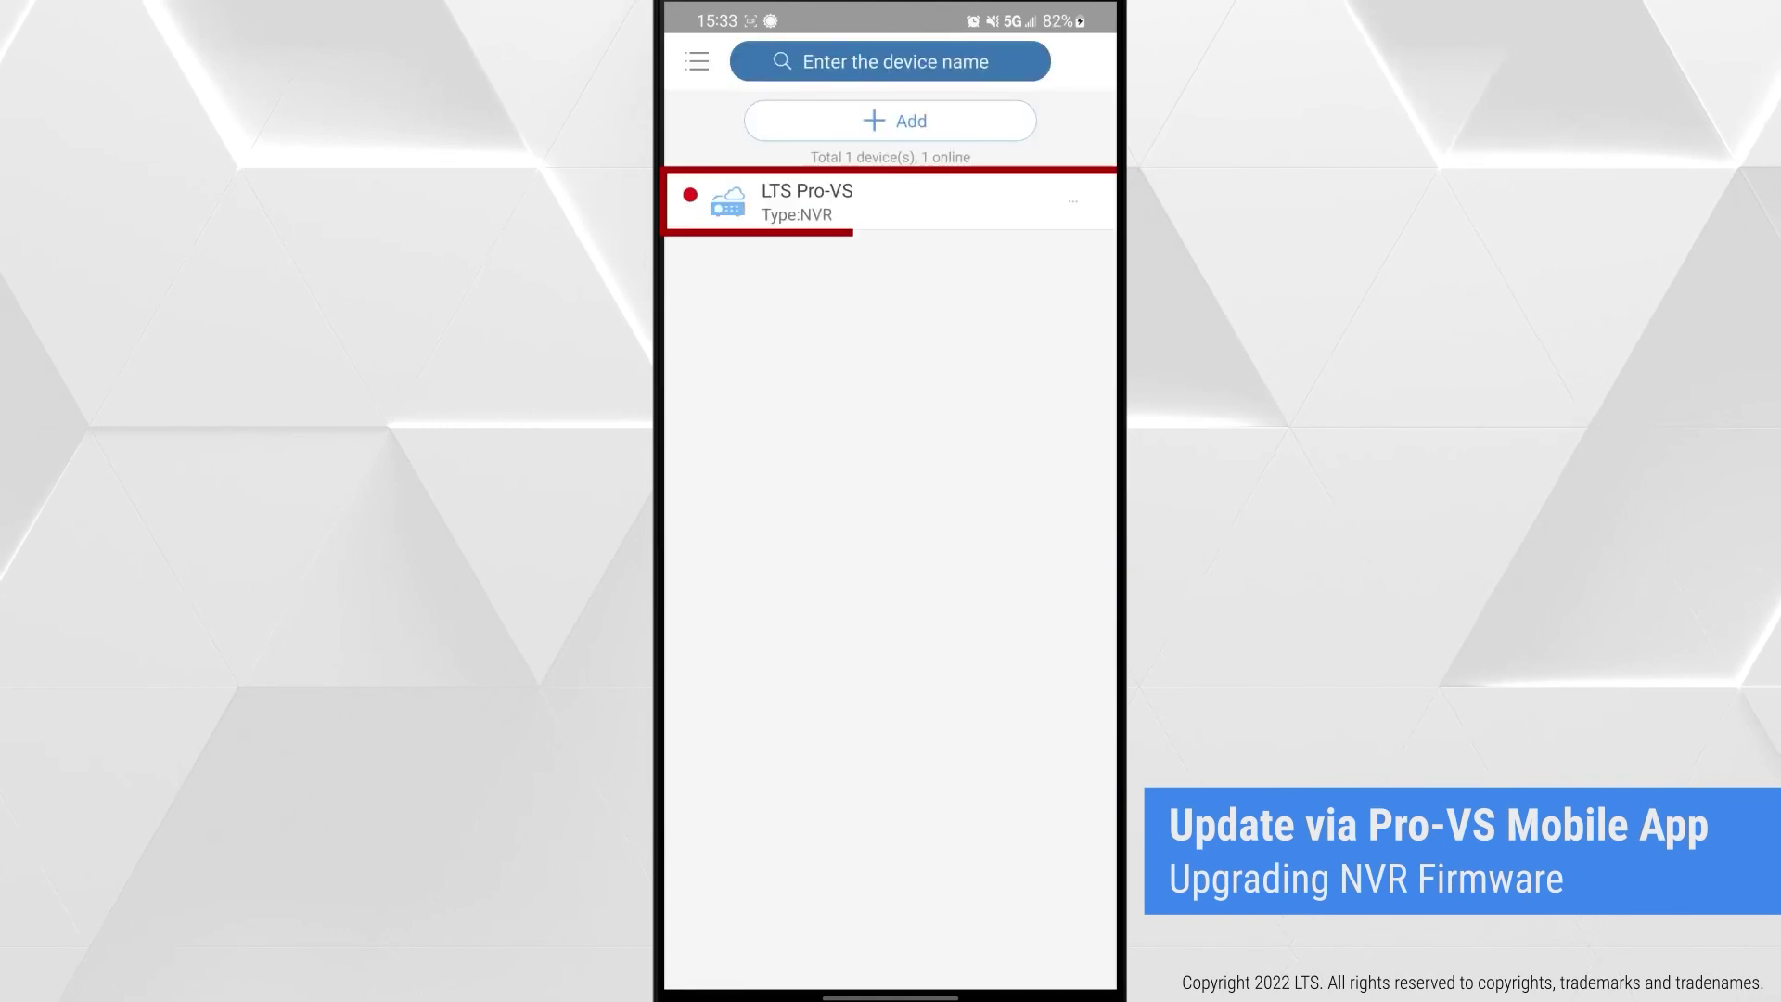
Step: Use P2P Upgrade on LTS Pro-VS to update the NVR to NVR-B3601.28.45.C23426.211206
{"action": "left_click", "coordinate": [933, 192]}
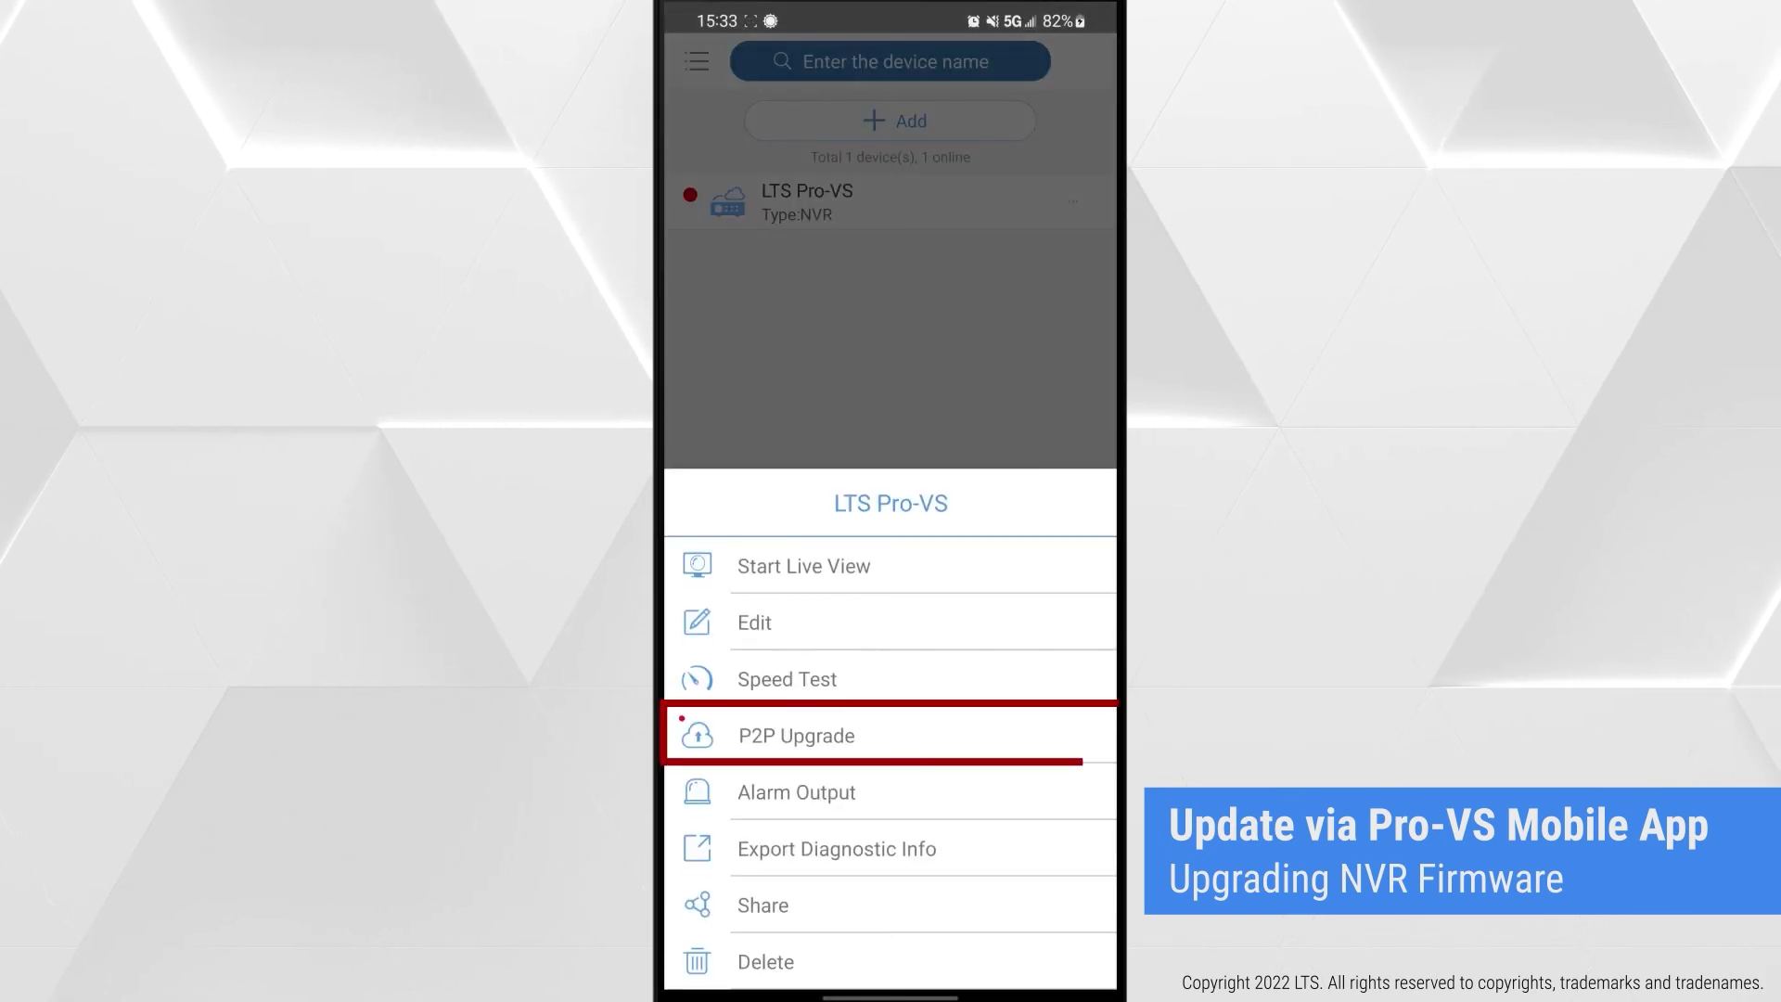
{"action": "left_click", "coordinate": [855, 735]}
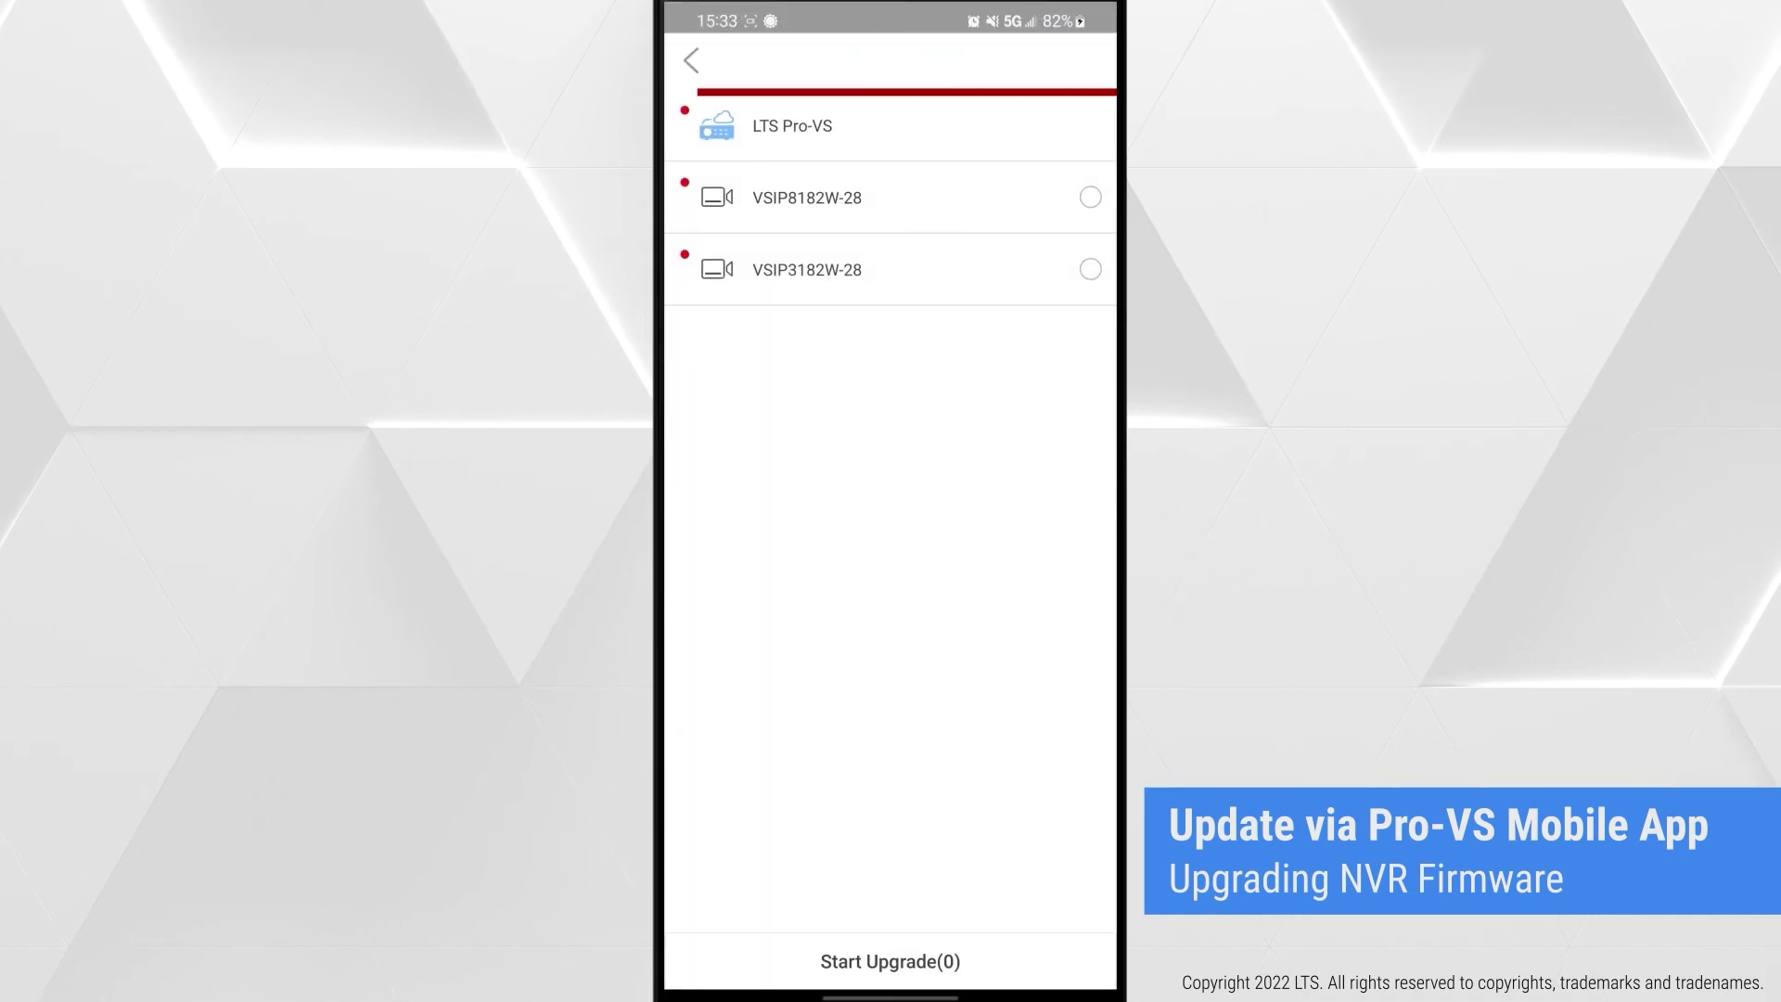
{"action": "left_click", "coordinate": [801, 117]}
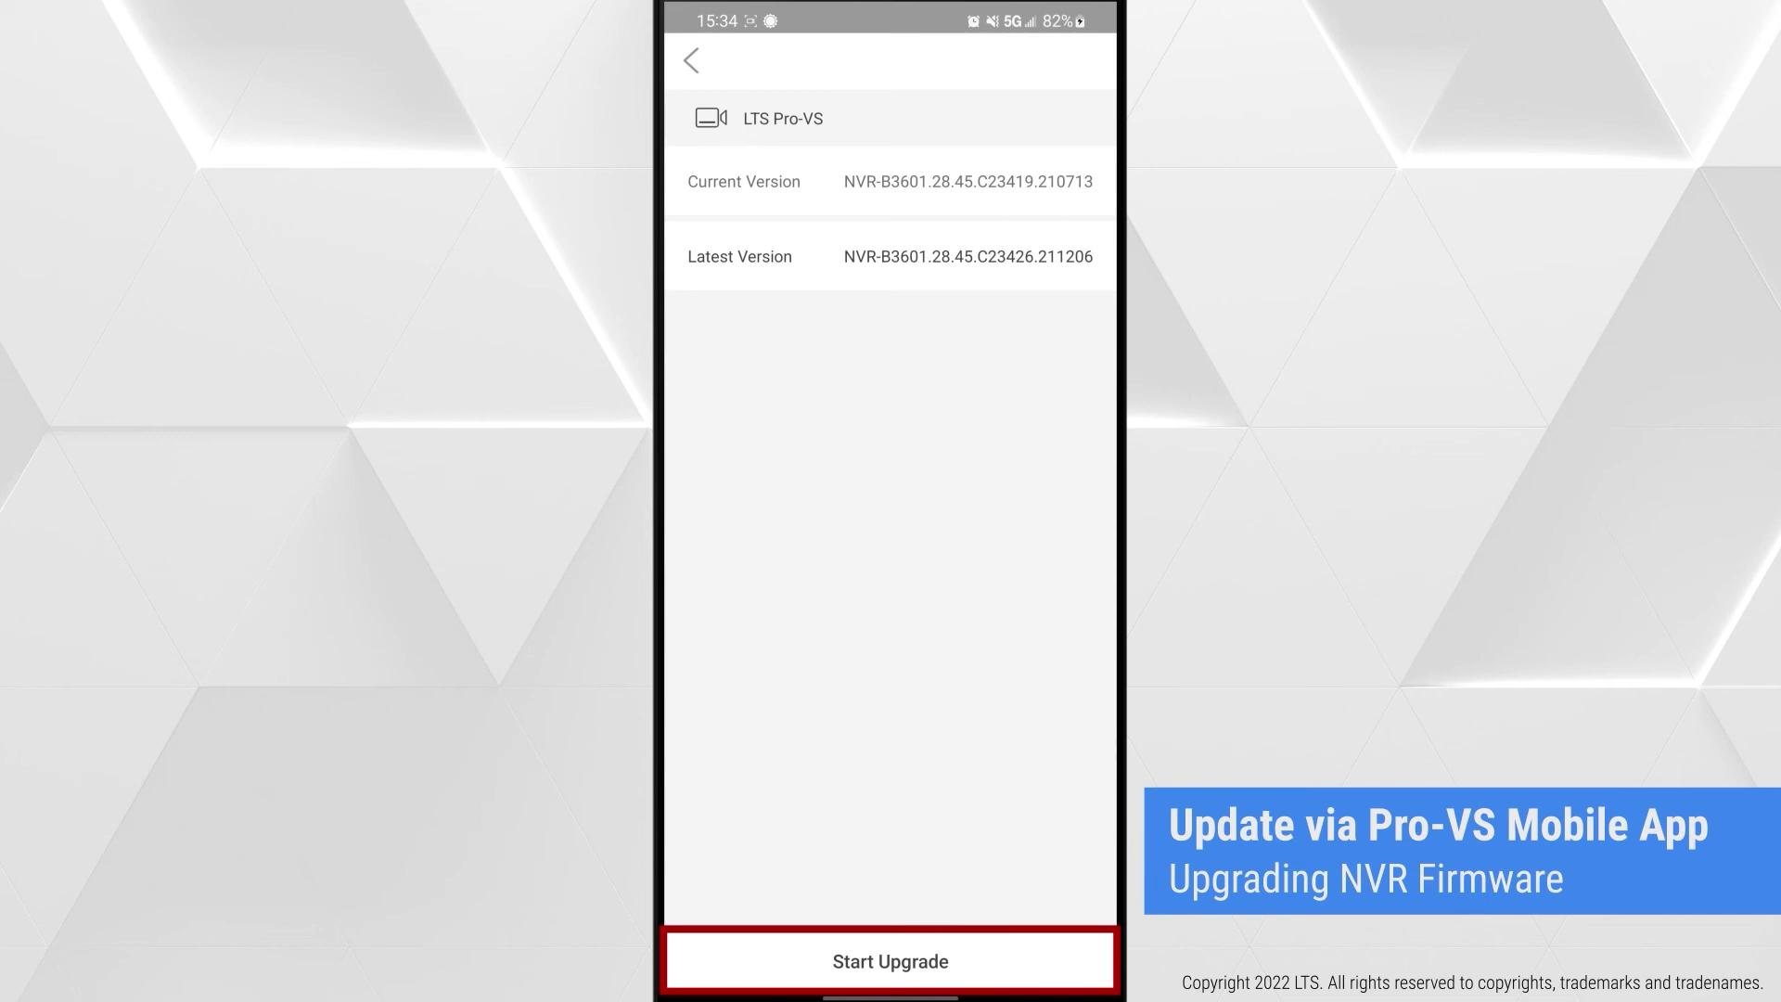
{"action": "left_click", "coordinate": [895, 962]}
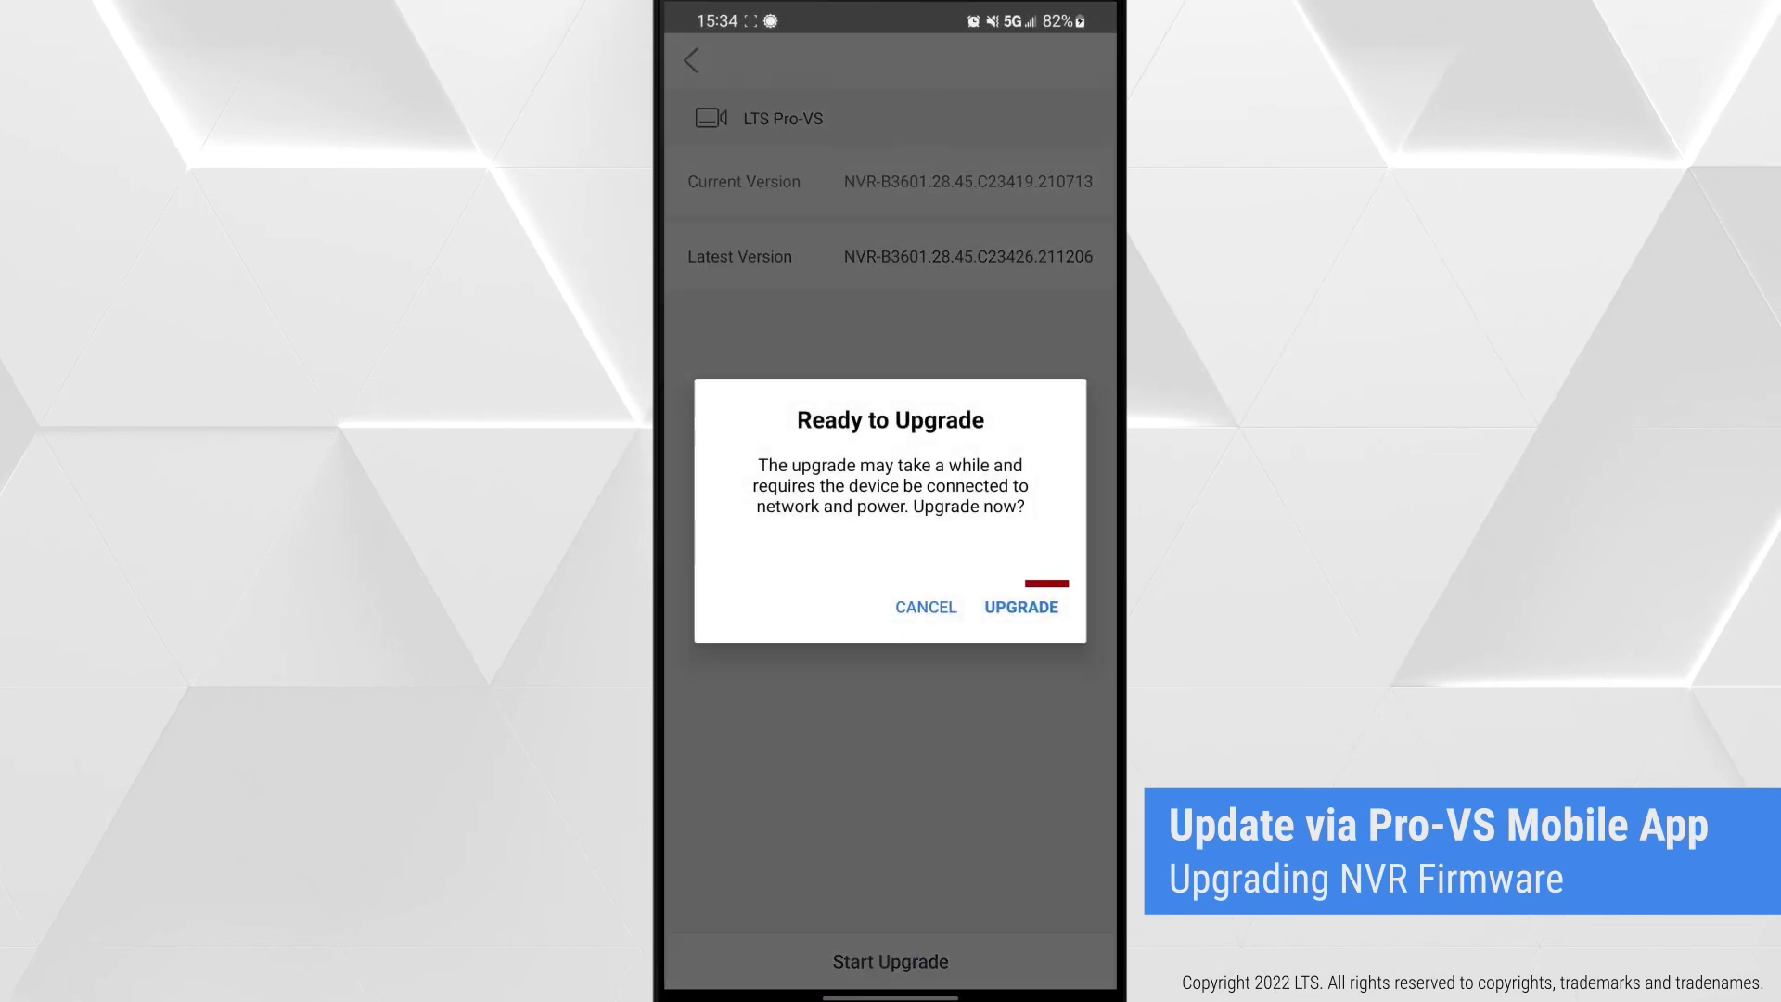
{"action": "left_click", "coordinate": [1023, 606]}
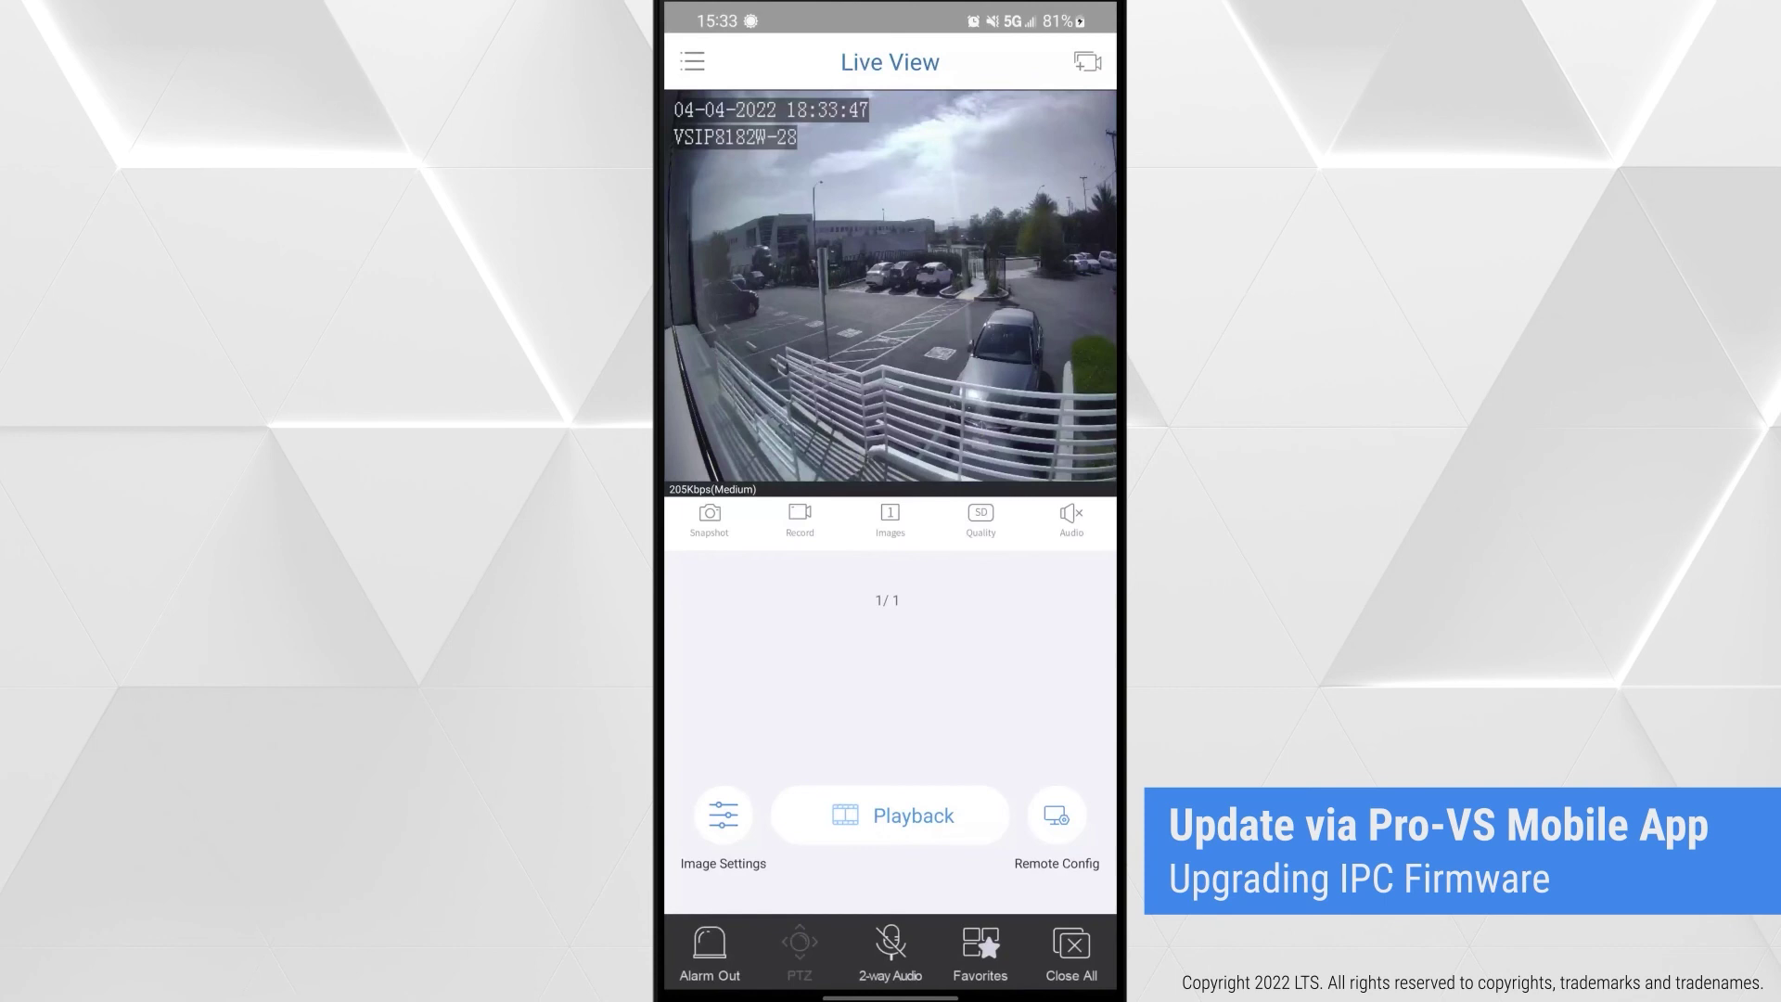
Step: From Devices, P2P-upgrade the first VSIP3182W-28 camera on the LTS Pro-VS recorder
{"action": "left_click", "coordinate": [692, 61]}
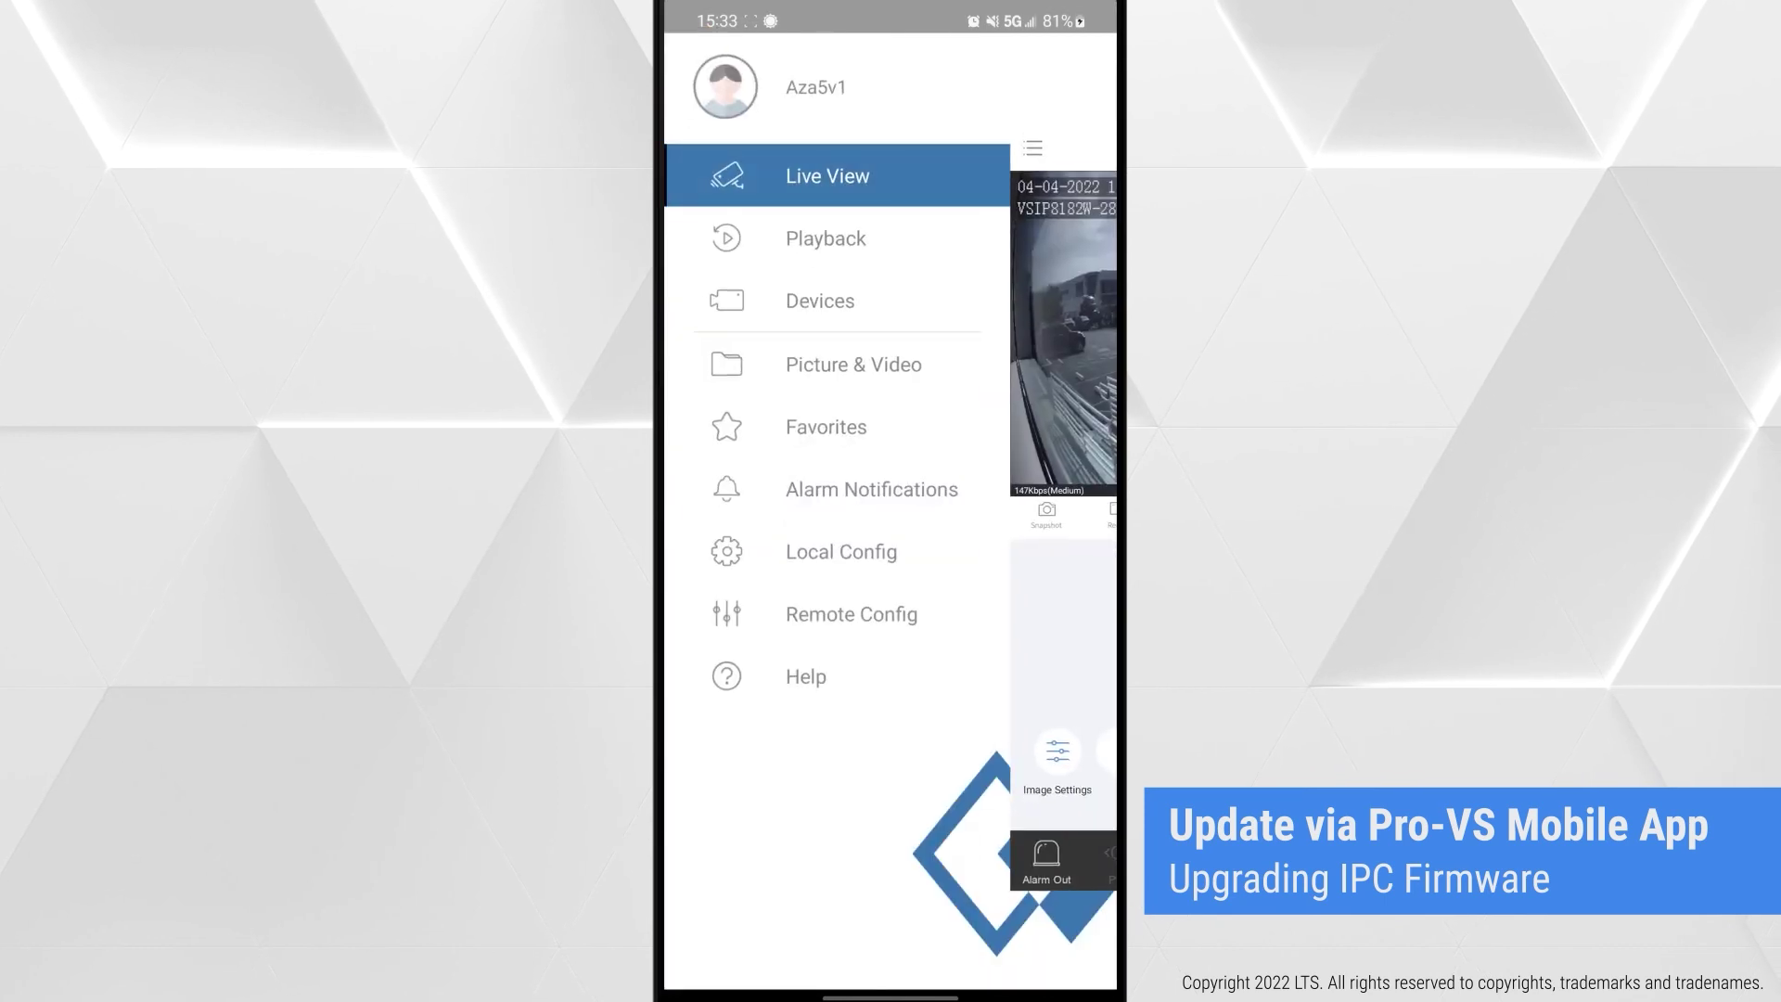
{"action": "left_click", "coordinate": [867, 298]}
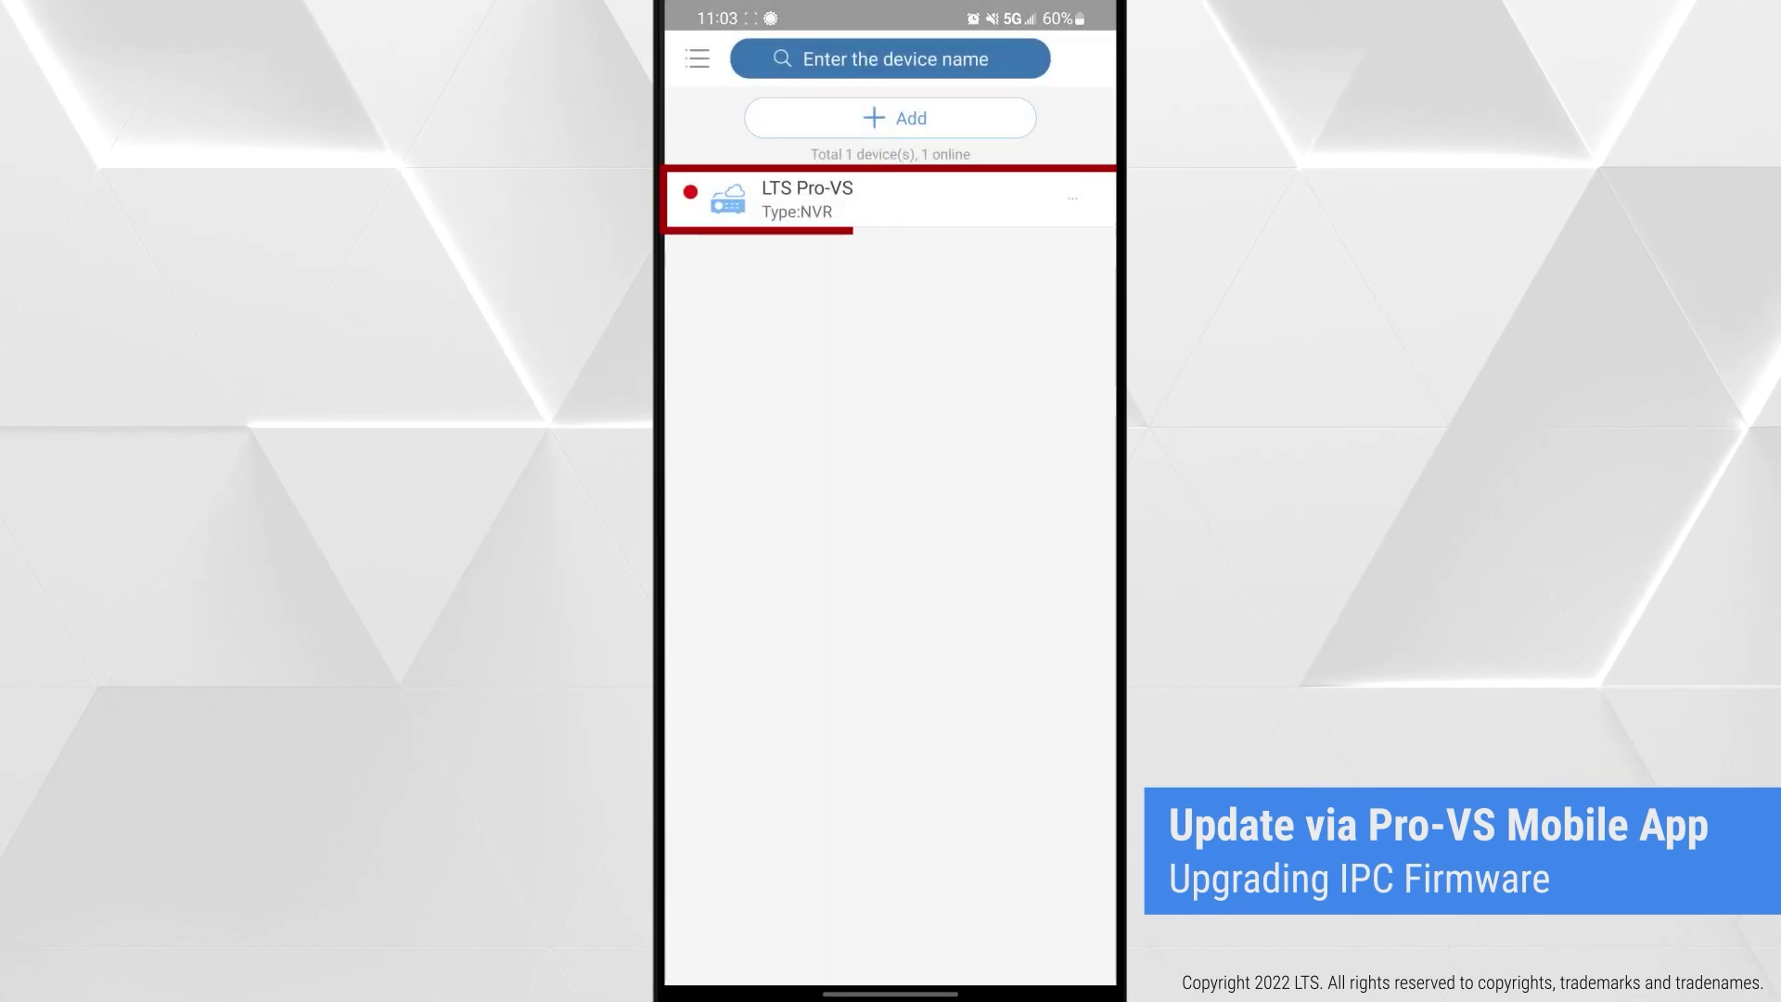
{"action": "left_click", "coordinate": [1072, 197]}
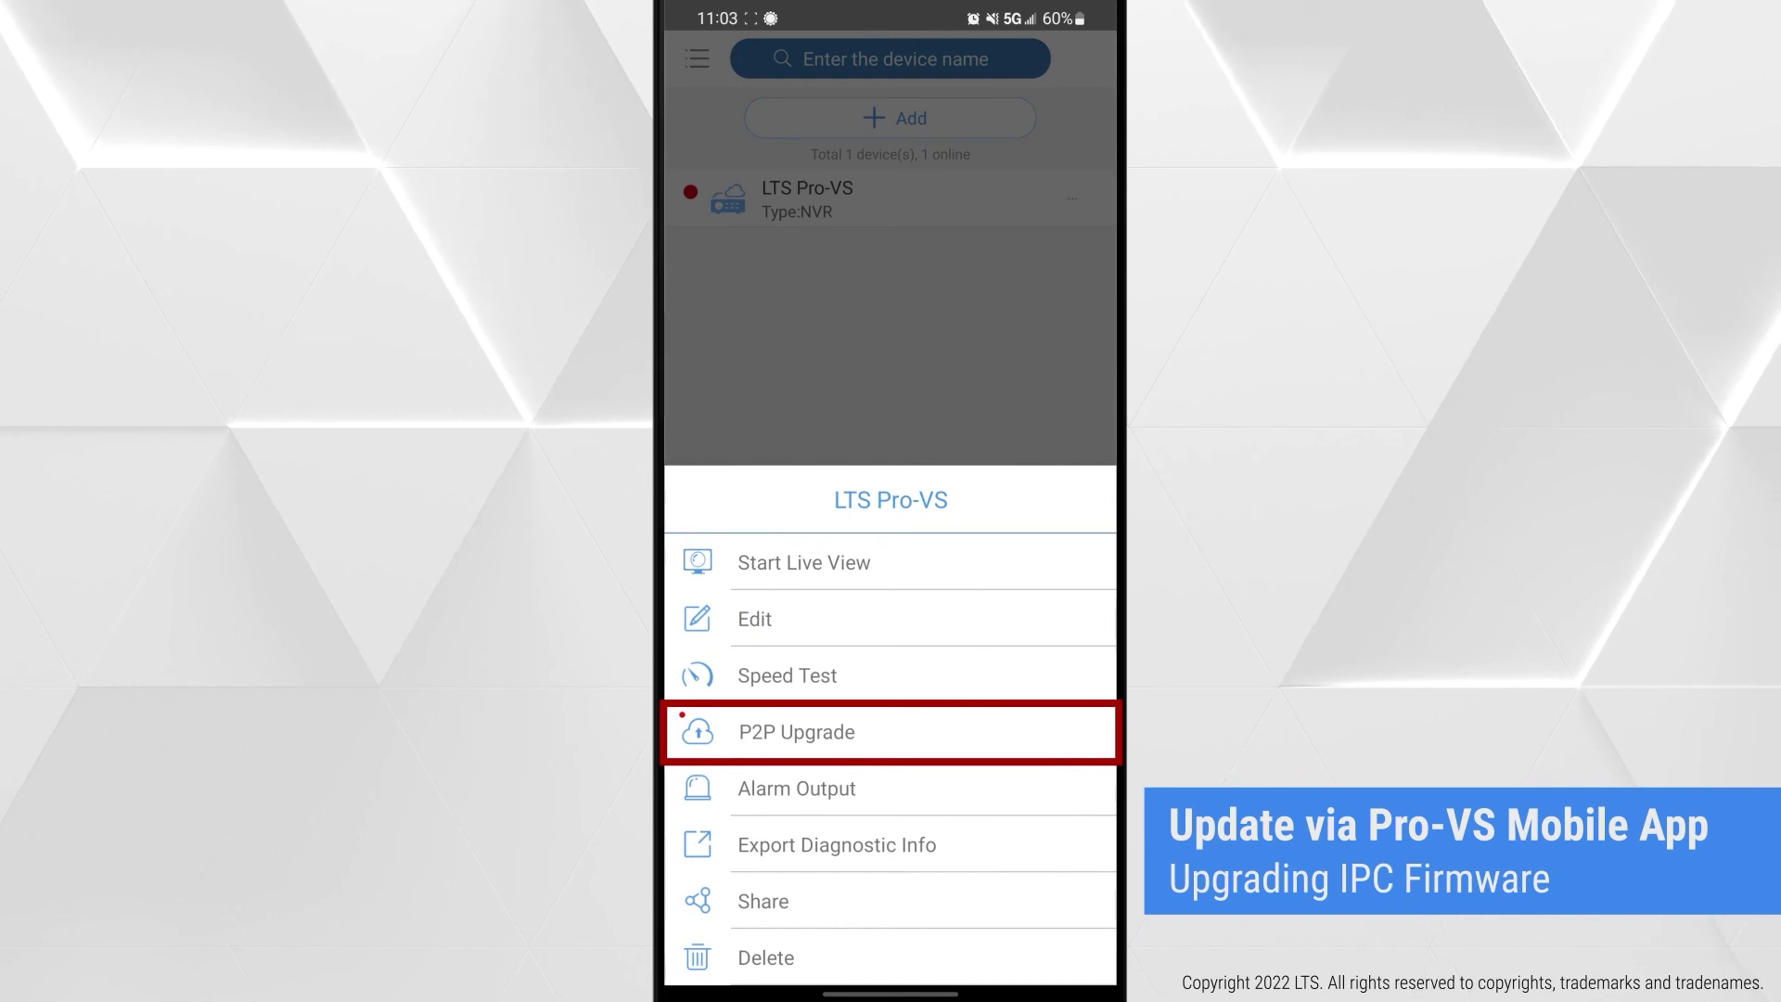
{"action": "left_click", "coordinate": [796, 732]}
{"action": "left_click", "coordinate": [1091, 194]}
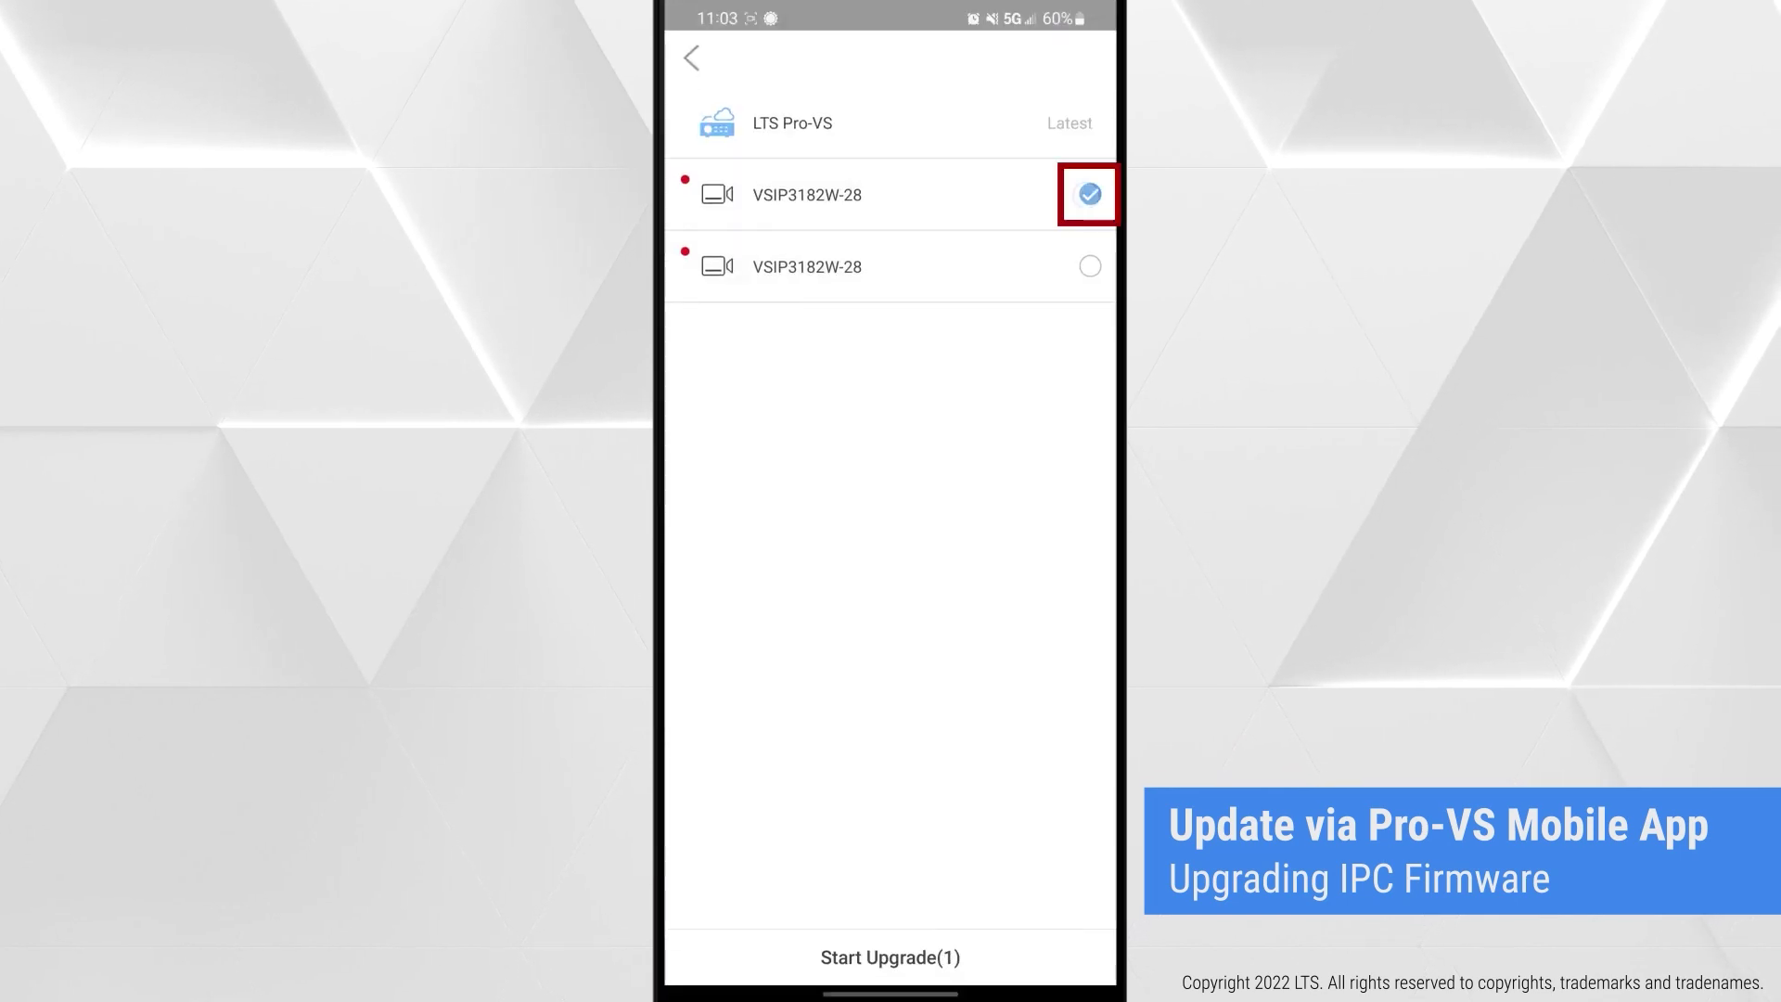
{"action": "left_click", "coordinate": [889, 958]}
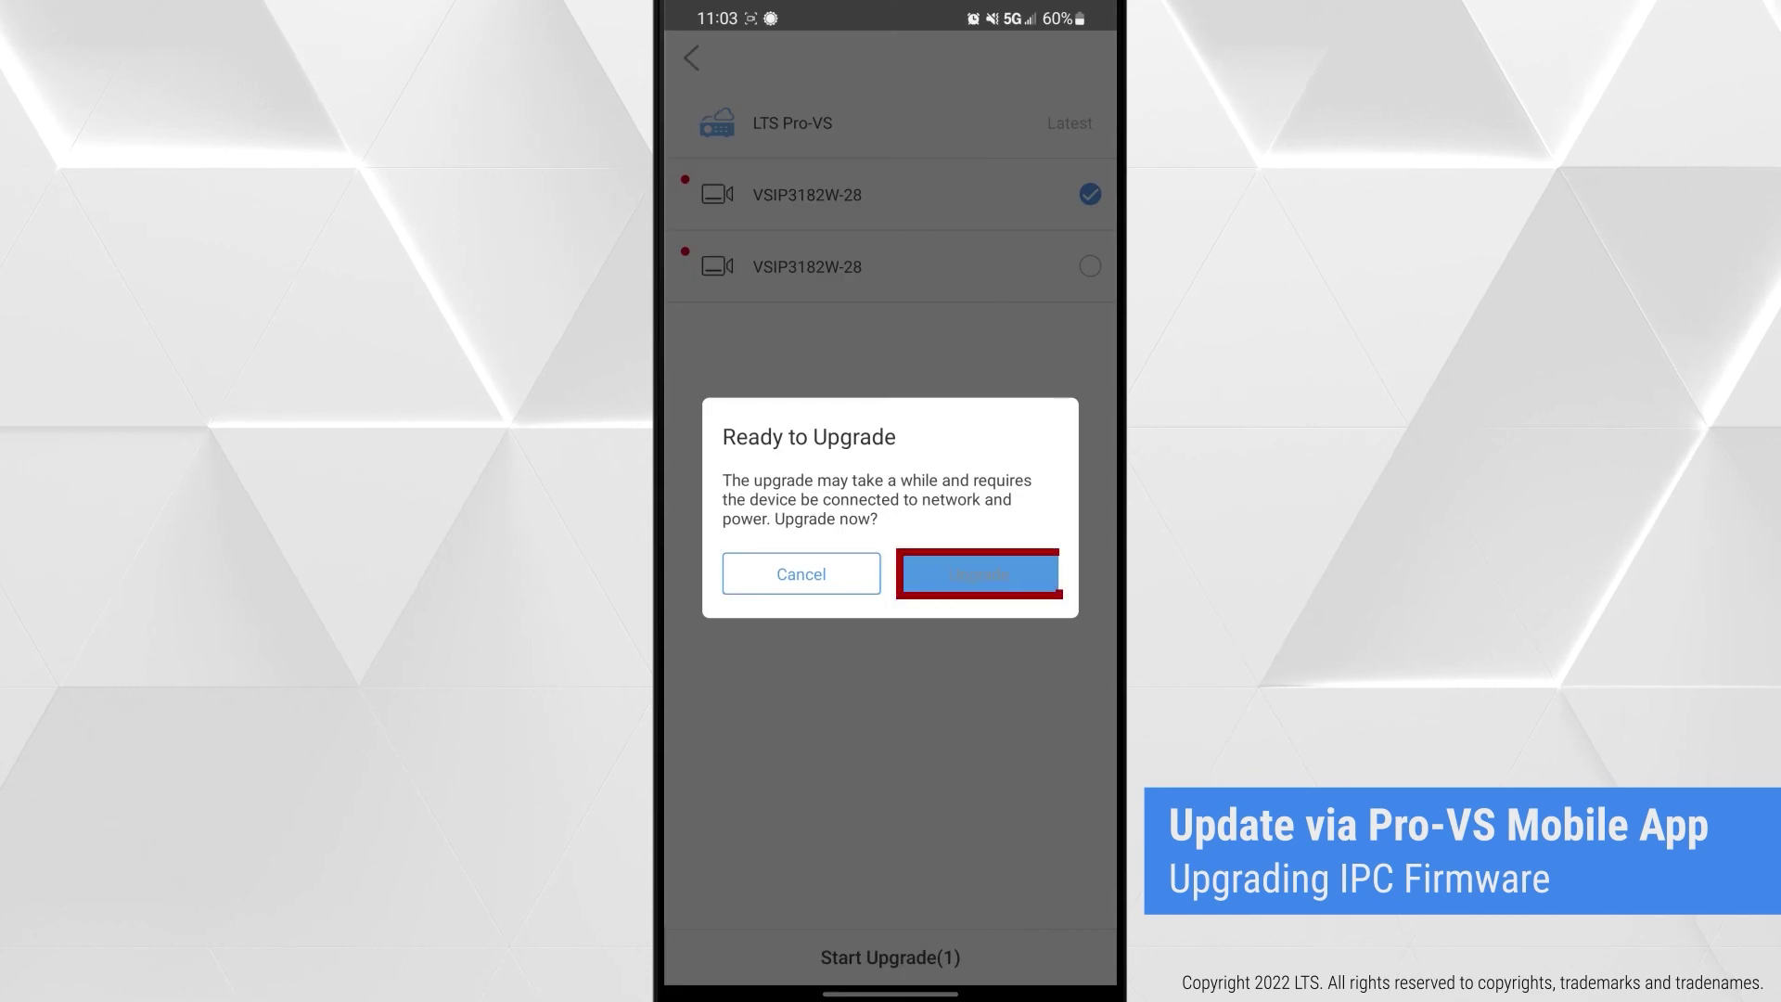
{"action": "left_click", "coordinate": [980, 574]}
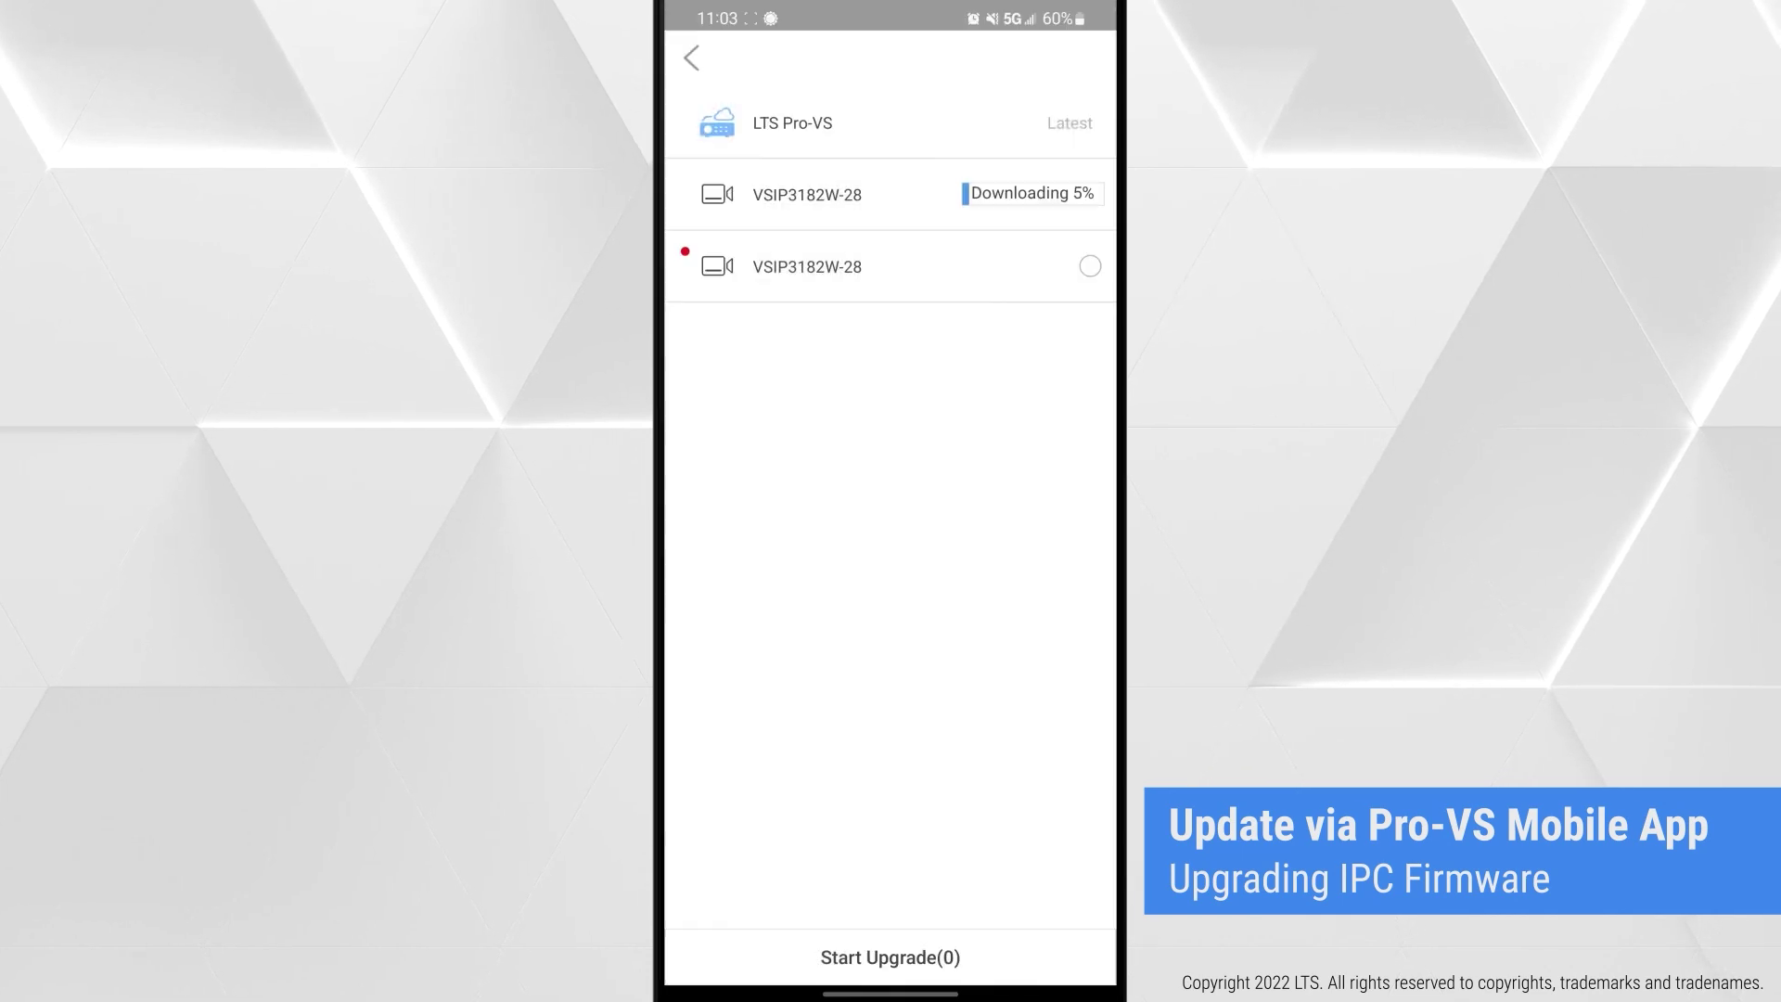